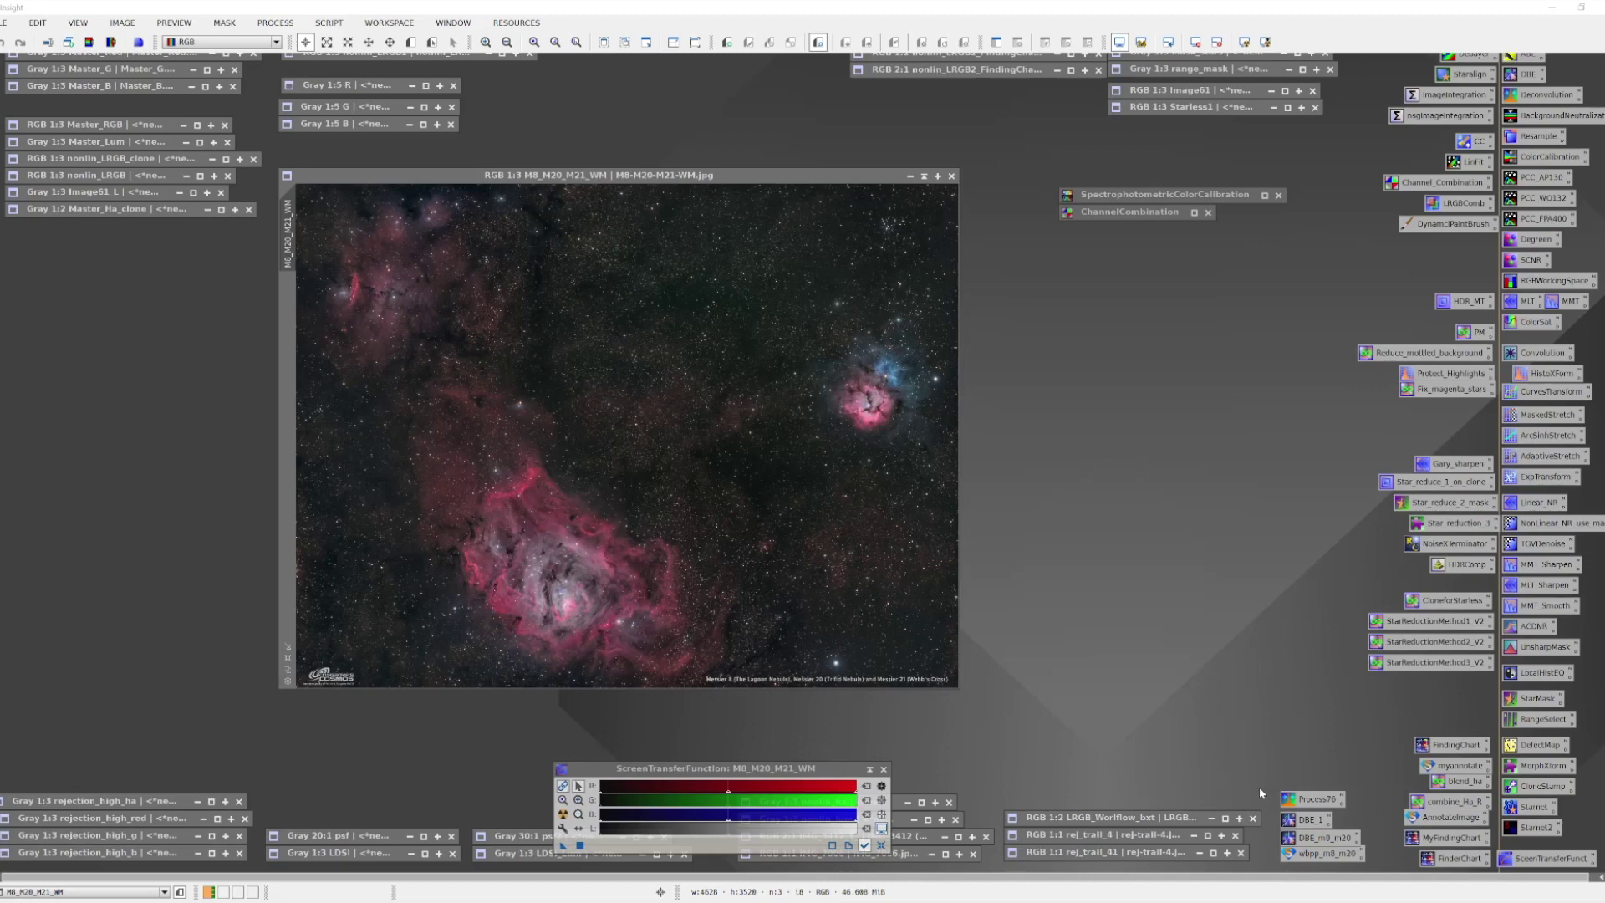
# Step: Restore the LRGB_Worflow_bxt workflow diagram to review it, then minimize it again
pyautogui.doubleClick(1194, 818)
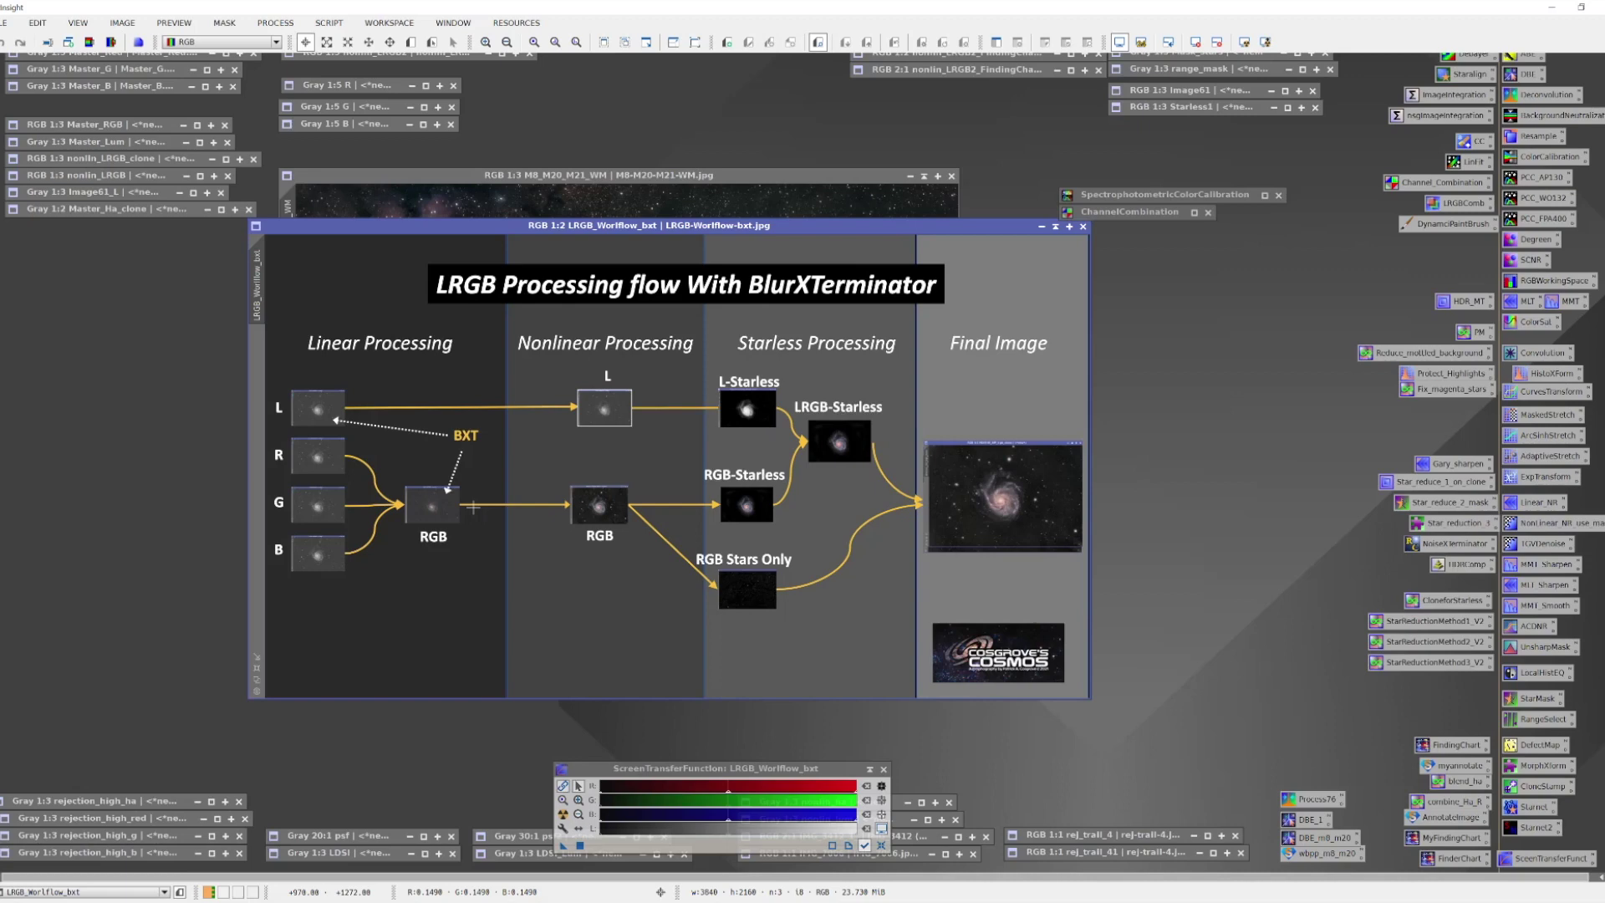
pyautogui.click(1042, 226)
# Step: Minimize the finished M8/M20 image and restore the R, G and B channel images
pyautogui.click(909, 175)
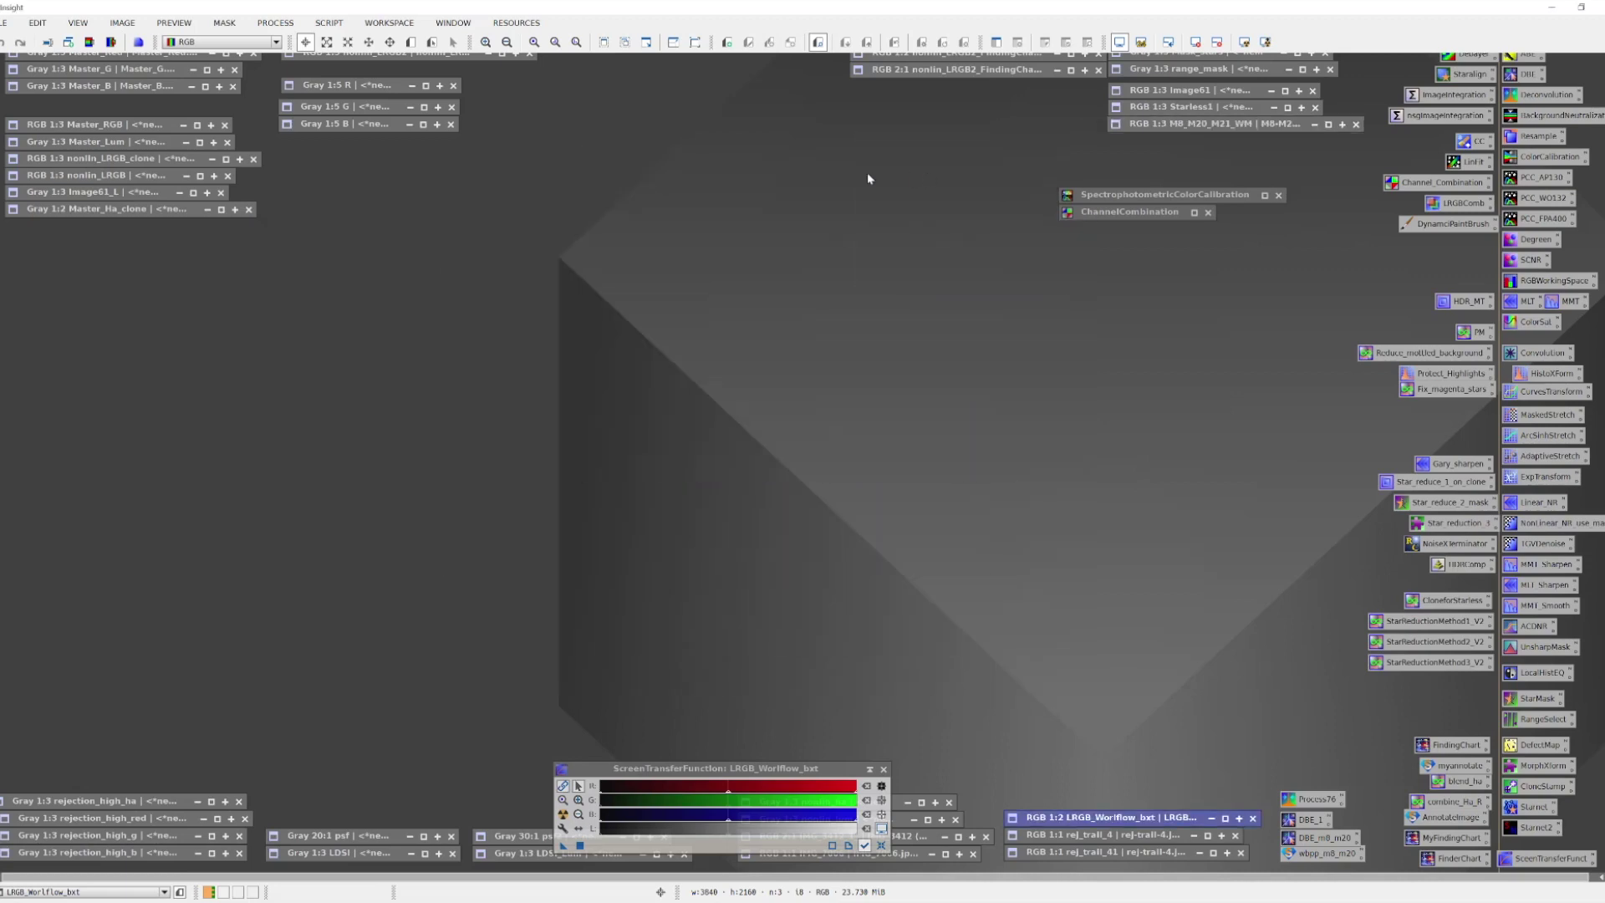
pyautogui.doubleClick(340, 87)
pyautogui.doubleClick(347, 107)
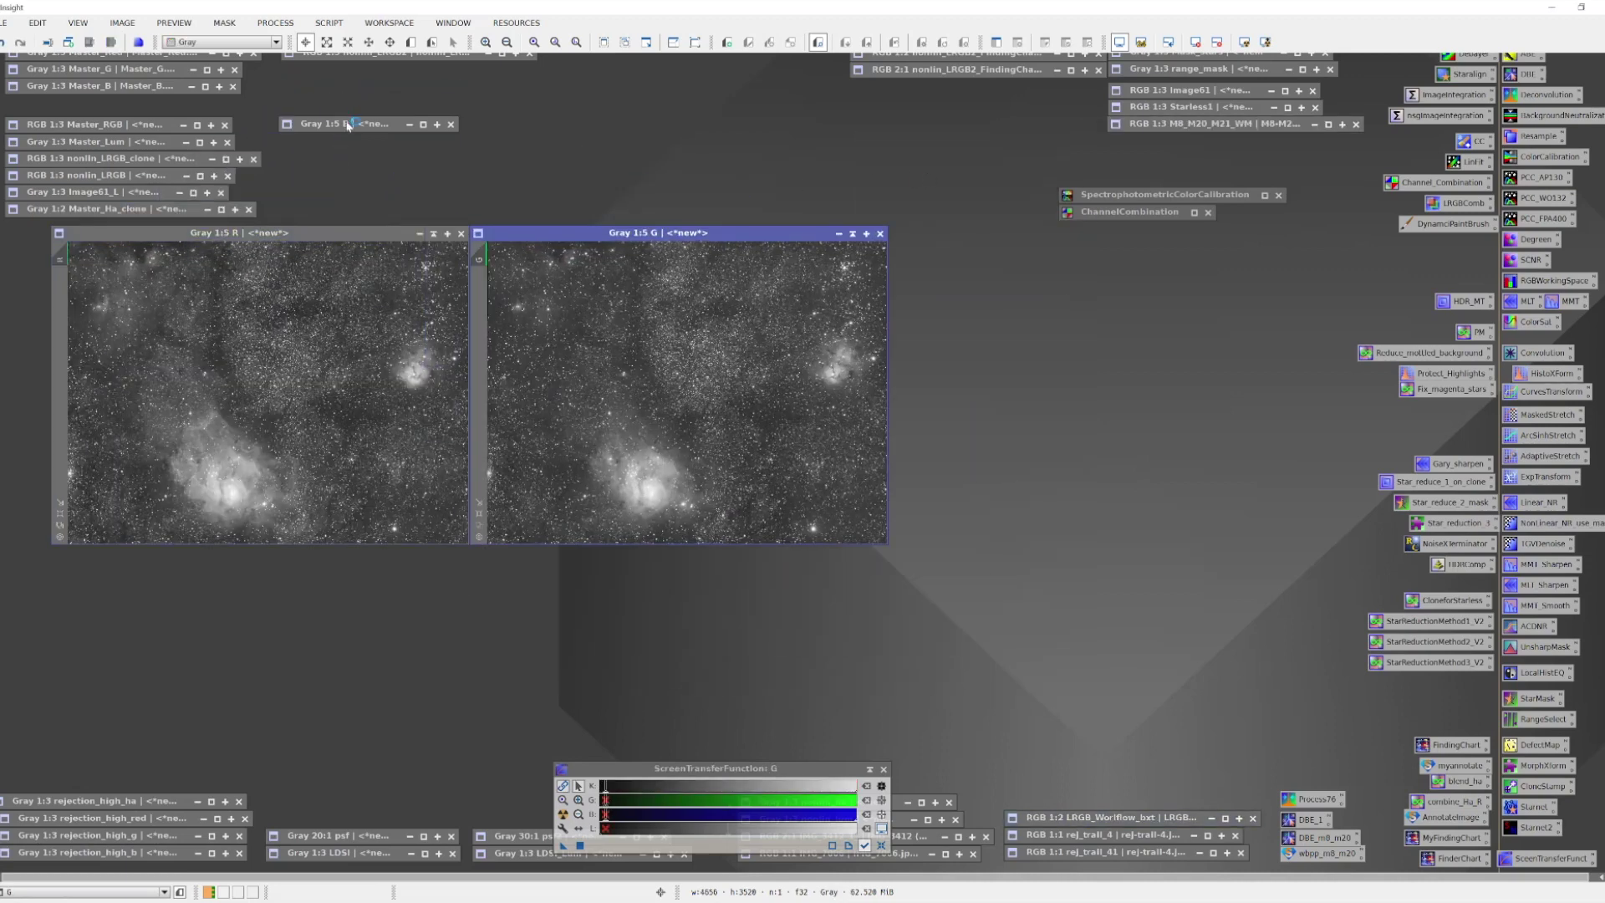
pyautogui.doubleClick(347, 124)
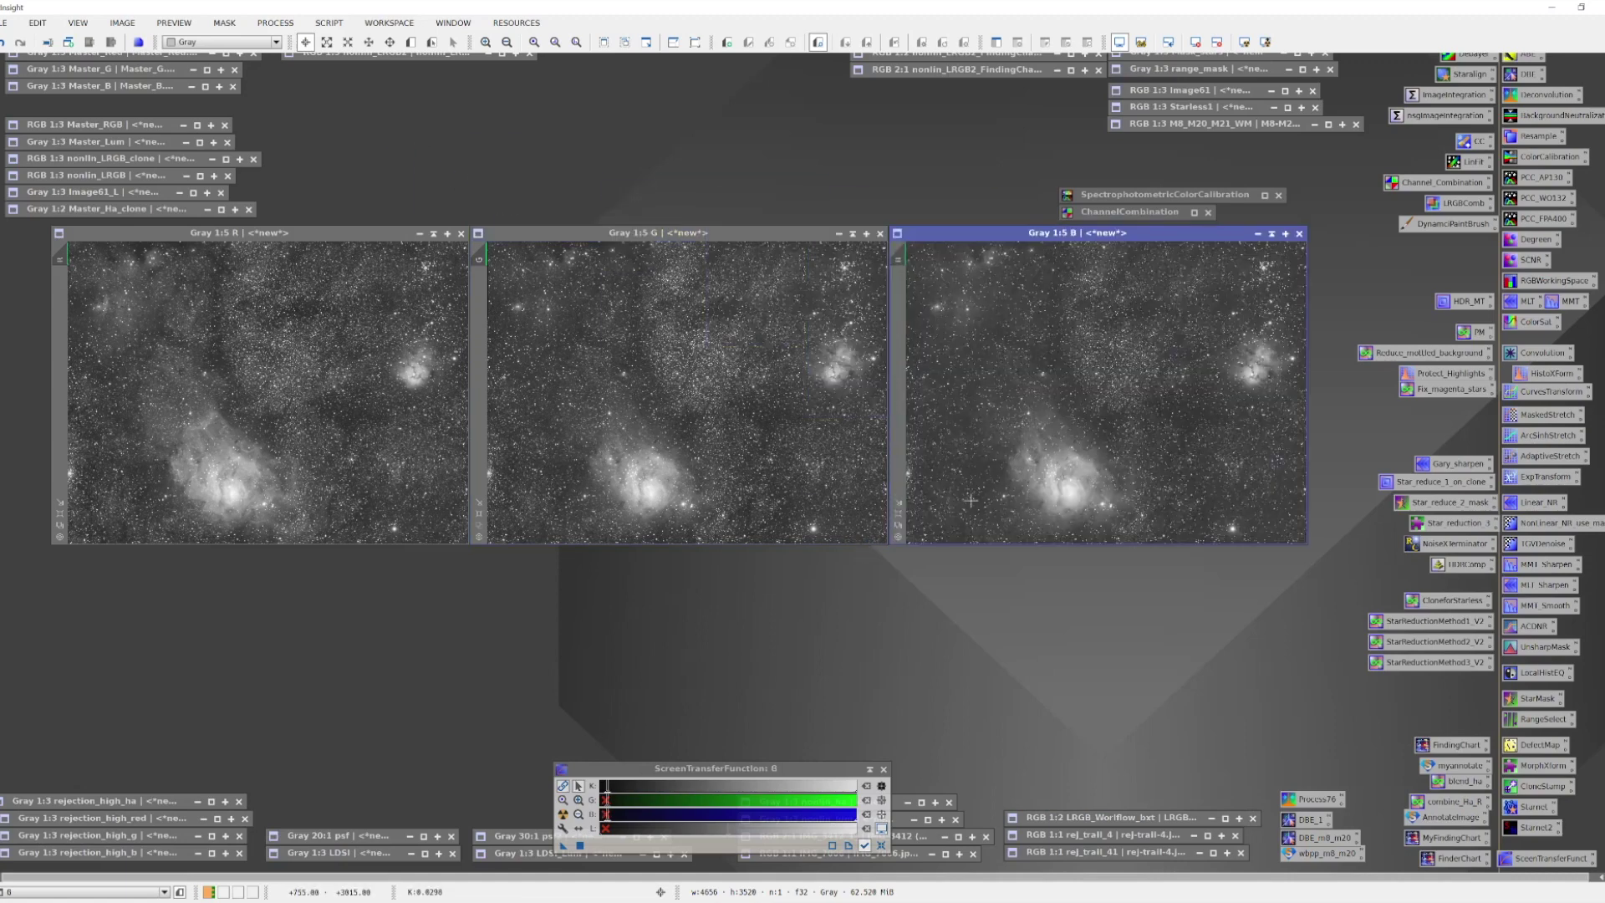
# Step: Combine R, G and B with ChannelCombination into Image55 and auto-stretch it for display
pyautogui.doubleClick(1141, 213)
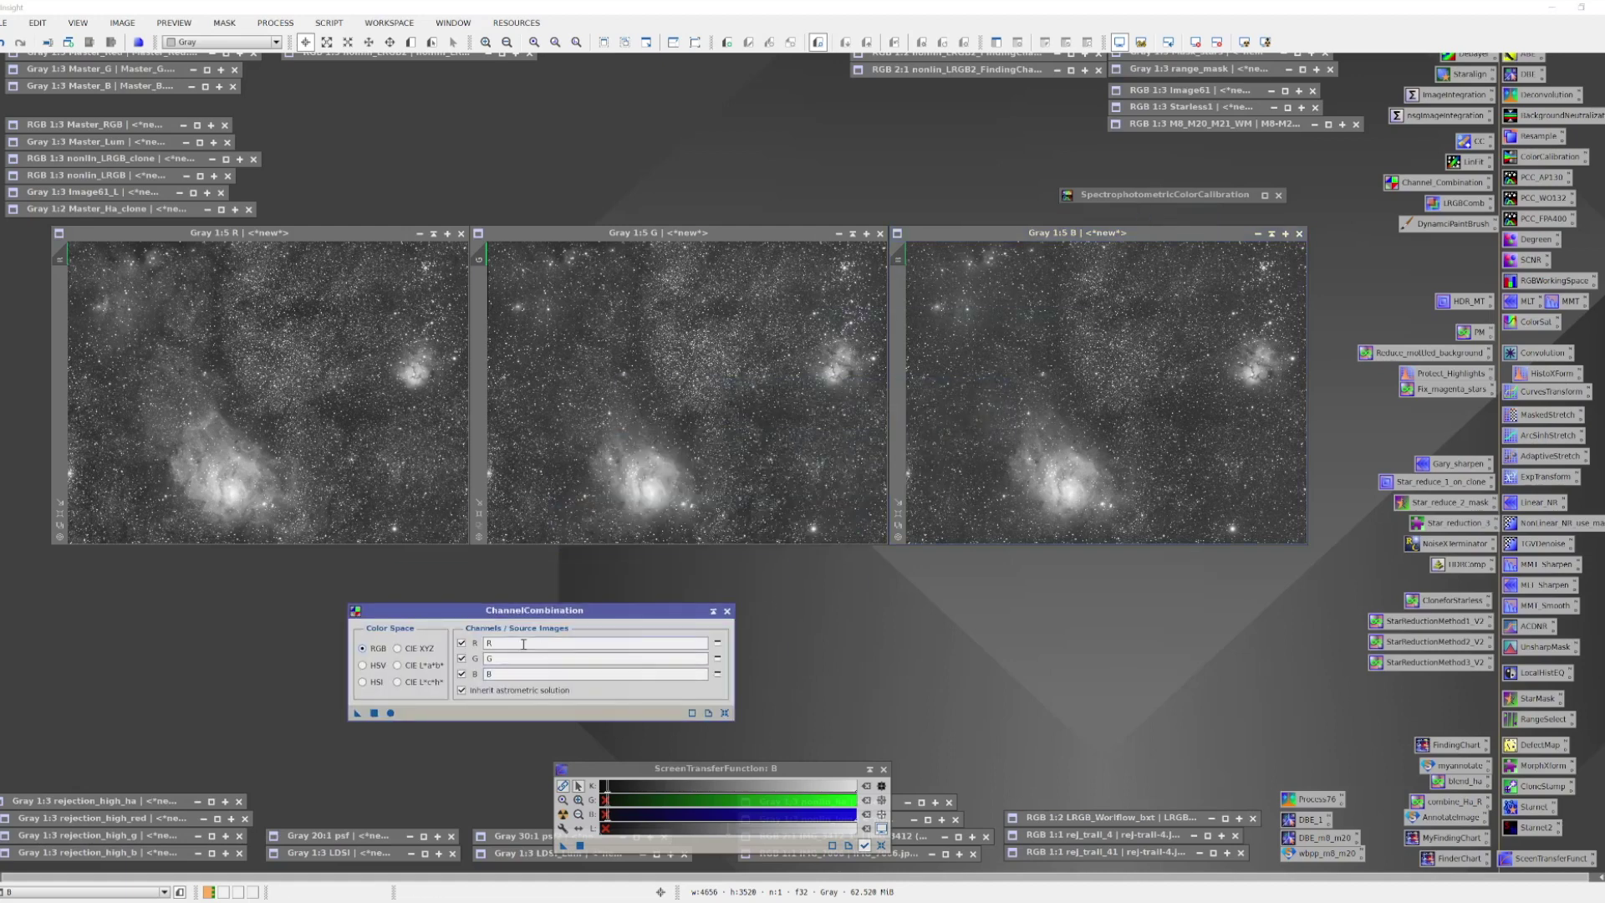
pyautogui.click(390, 713)
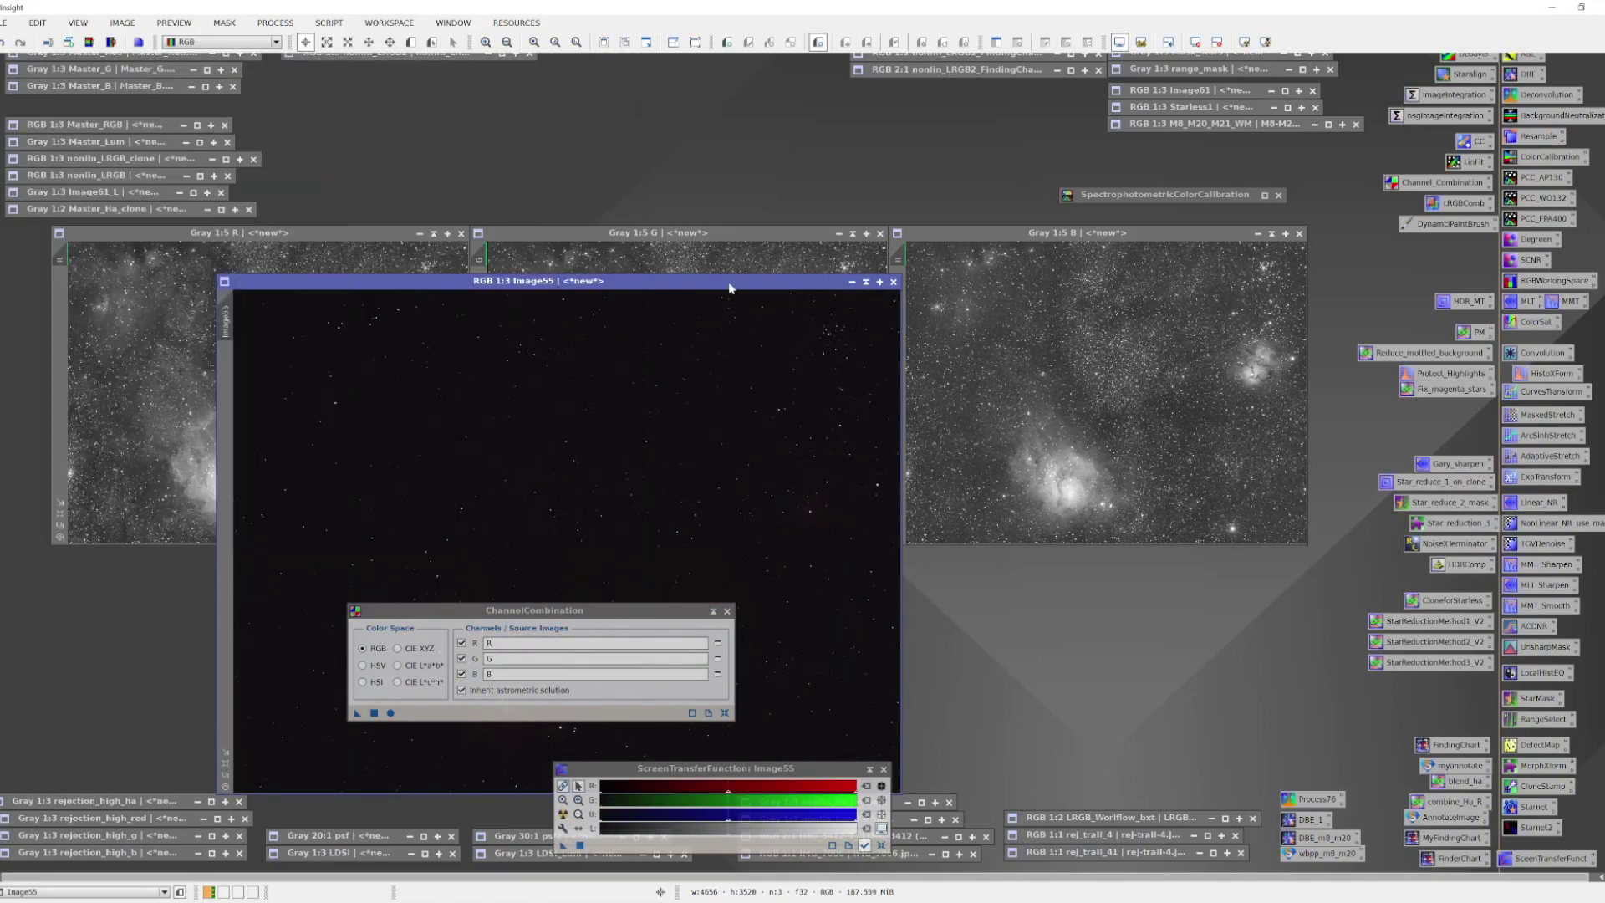
pyautogui.moveTo(726, 282); pyautogui.dragTo(670, 139)
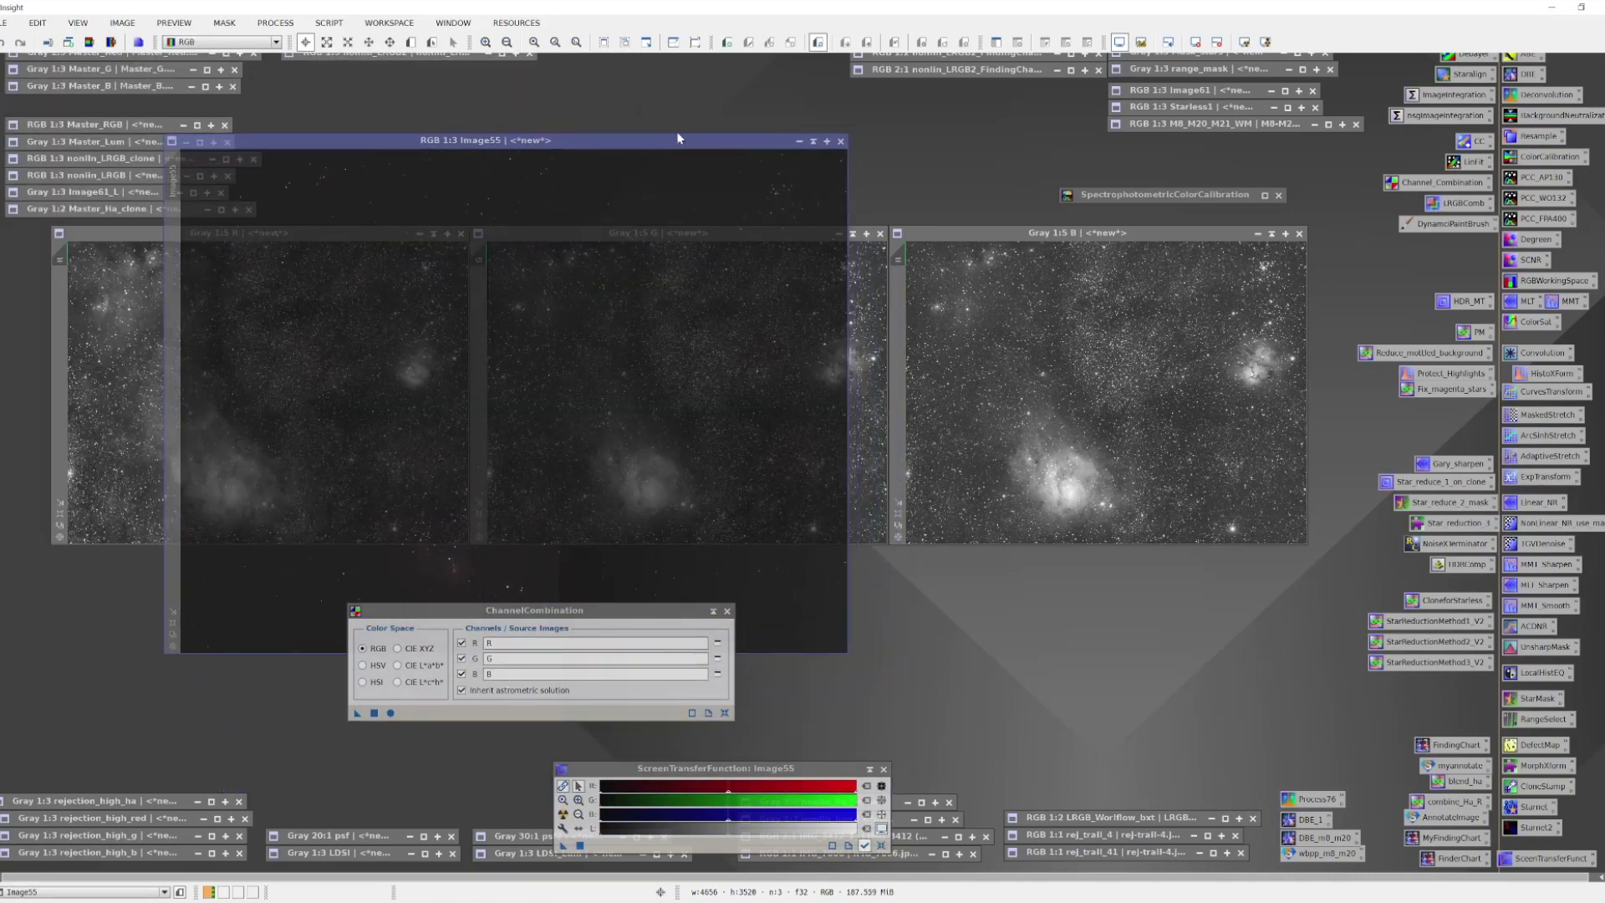
pyautogui.click(1245, 42)
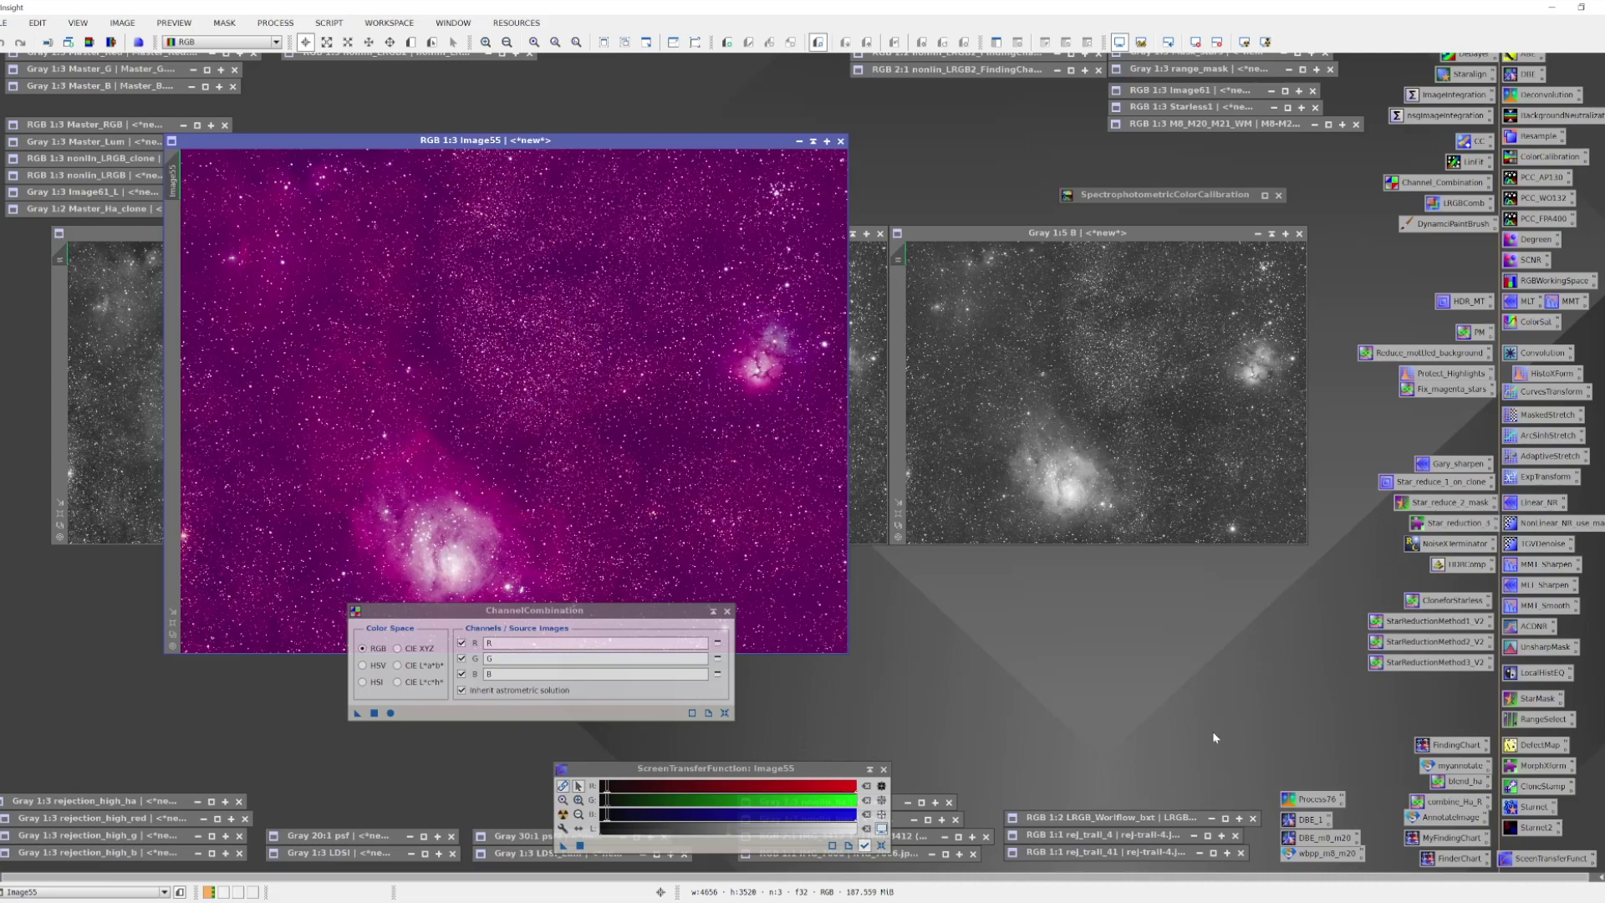
pyautogui.click(713, 612)
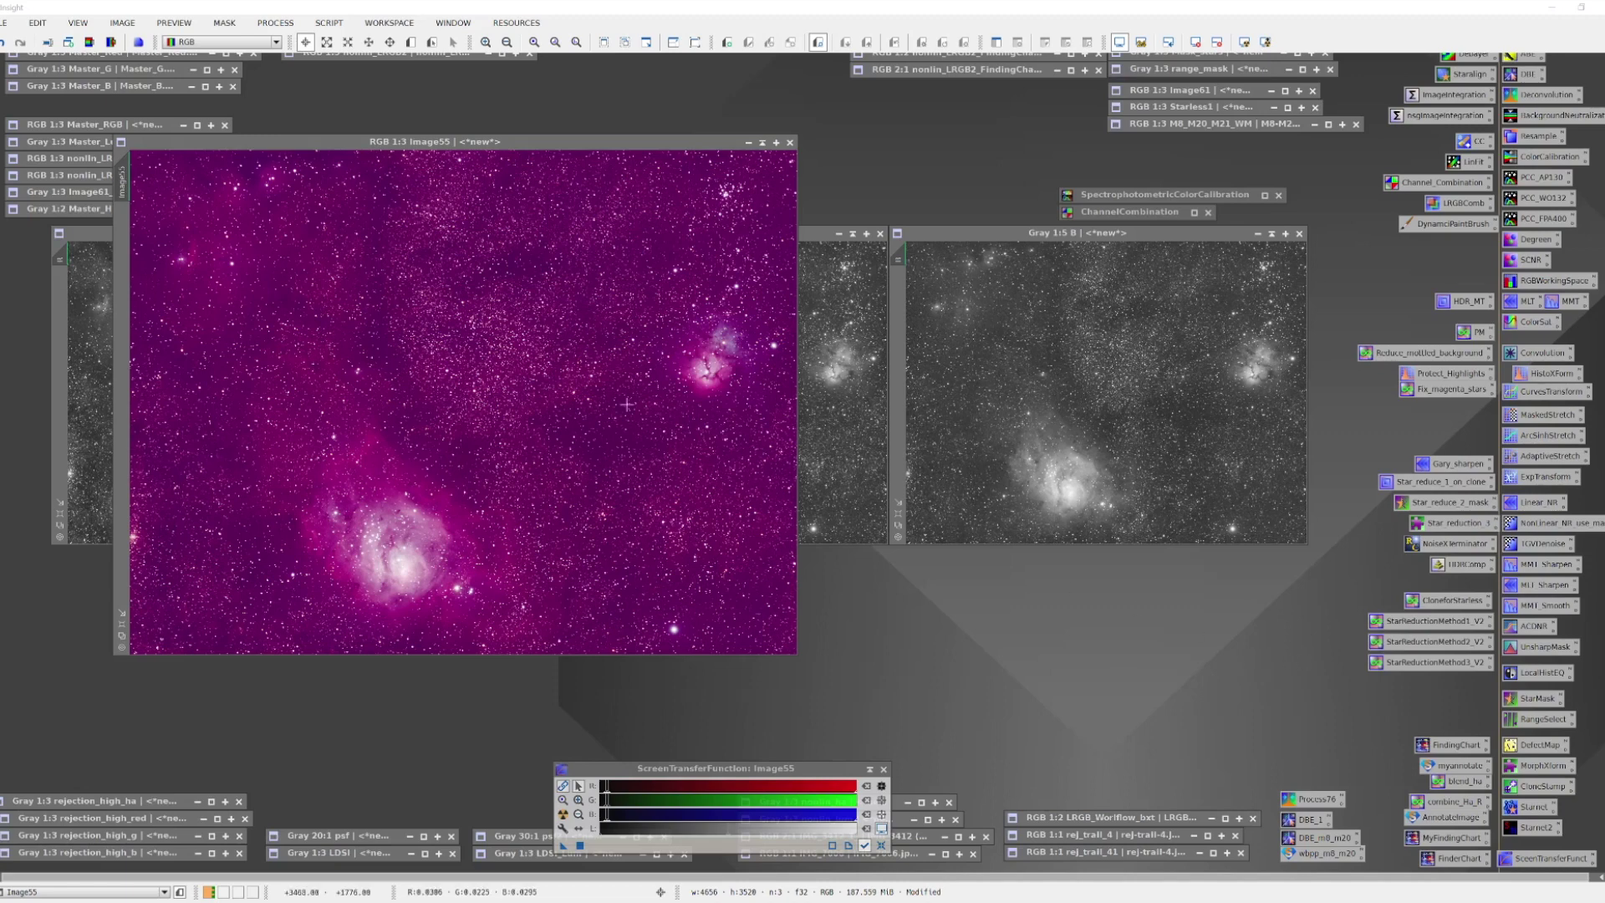
# Step: Plate-solve Image55 with ImageSolver: RA 18 04 55.68, Dec −23 45 29.9, 1.960 arcsec/px
pyautogui.click(335, 25)
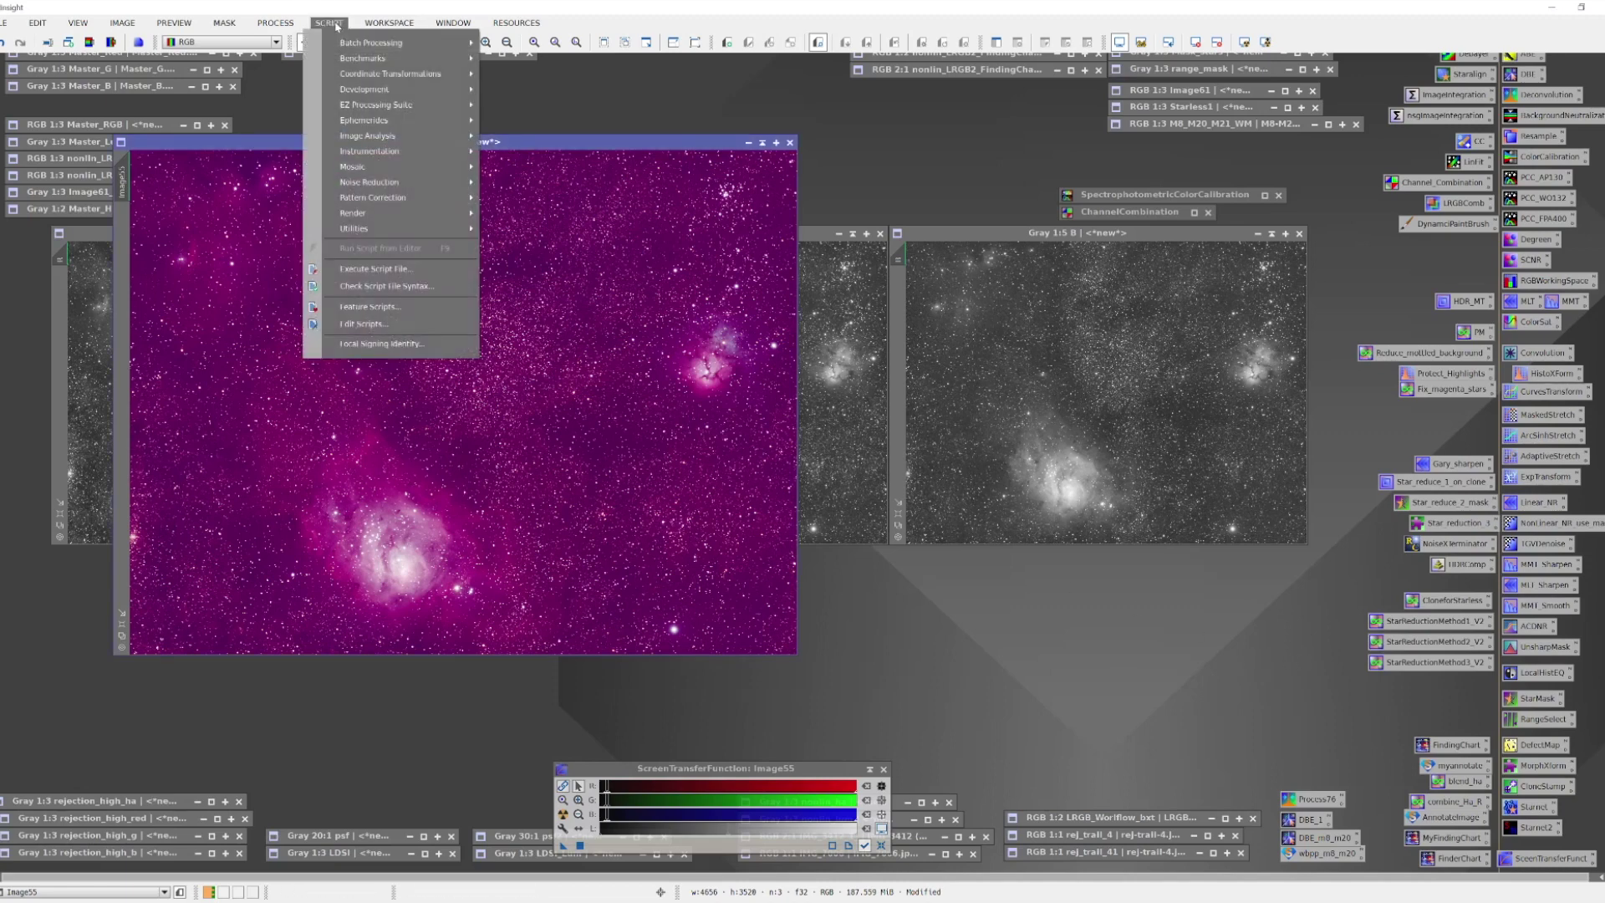
pyautogui.moveTo(383, 137)
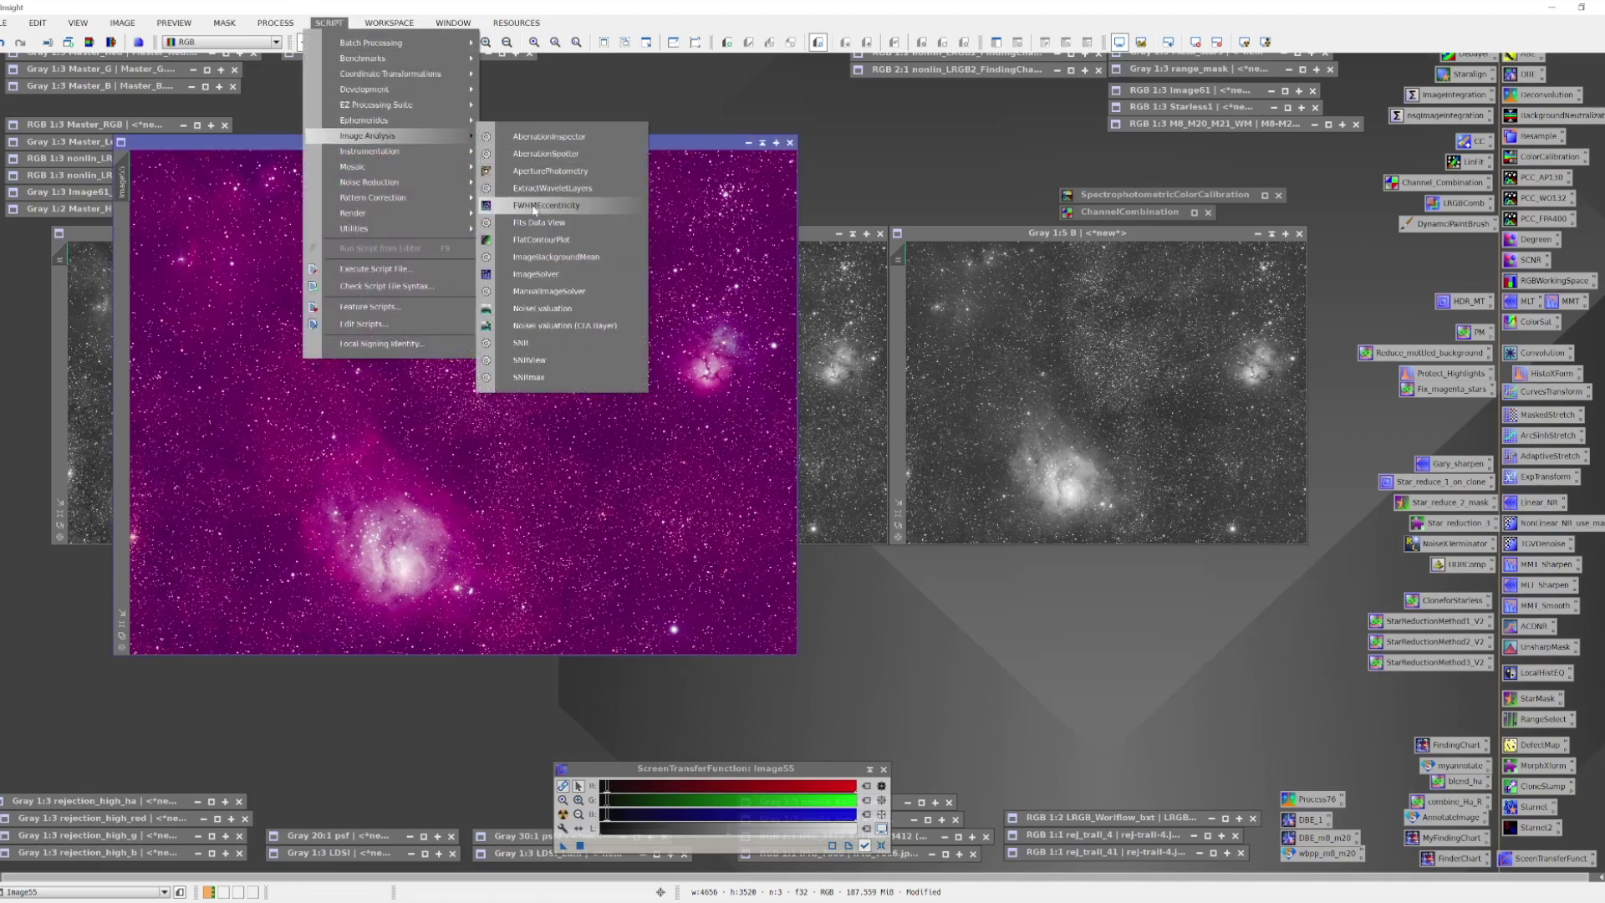
pyautogui.click(541, 276)
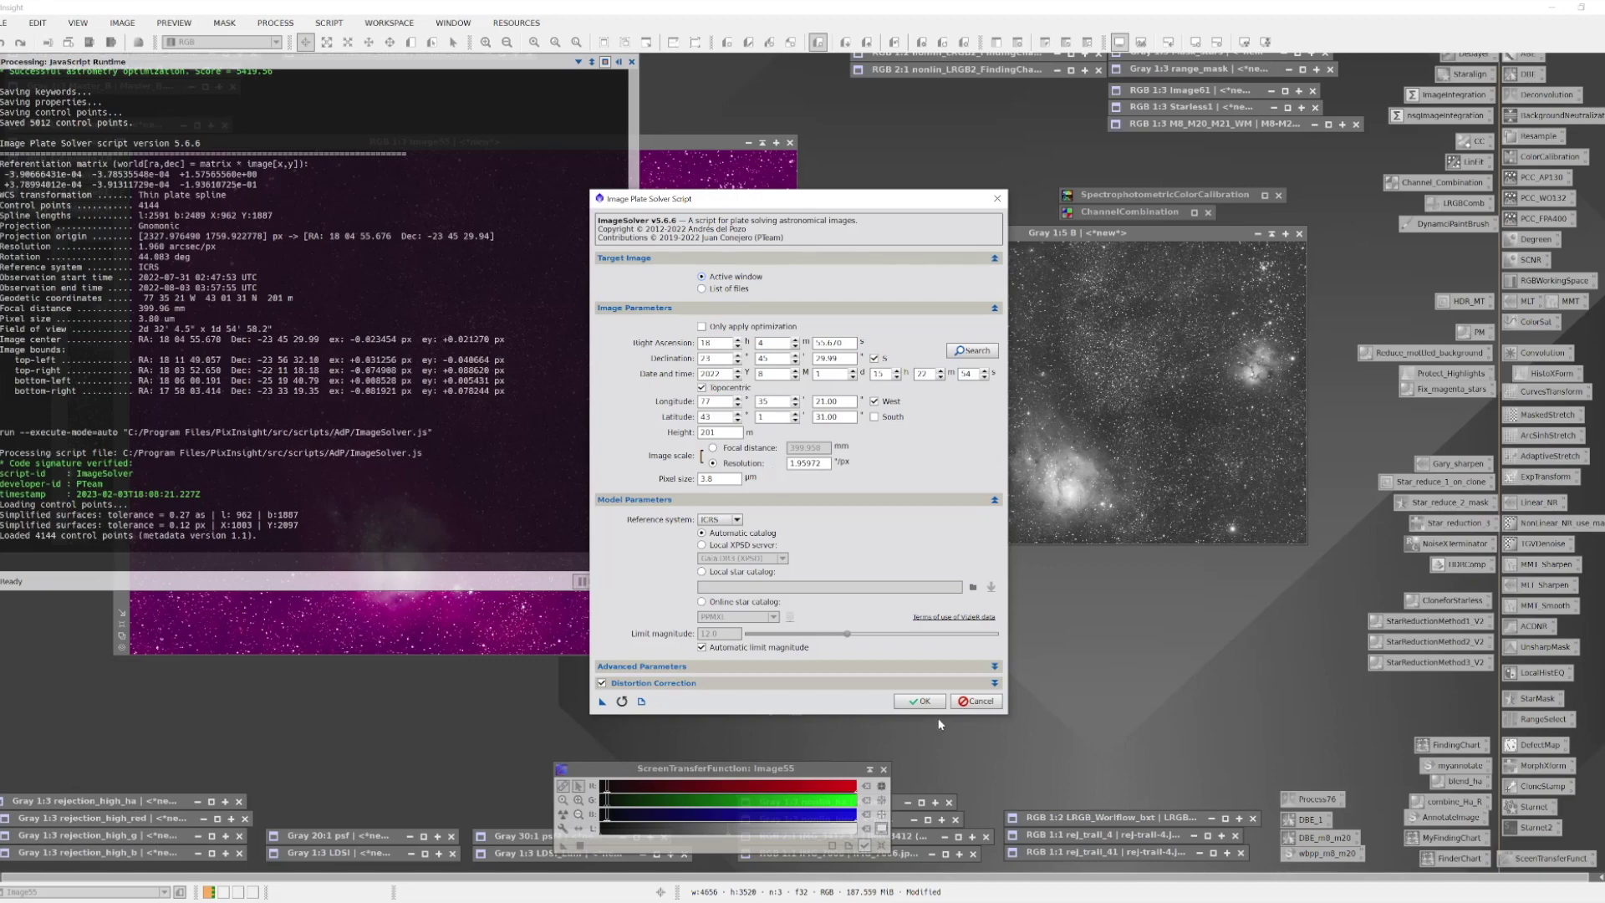
pyautogui.click(923, 701)
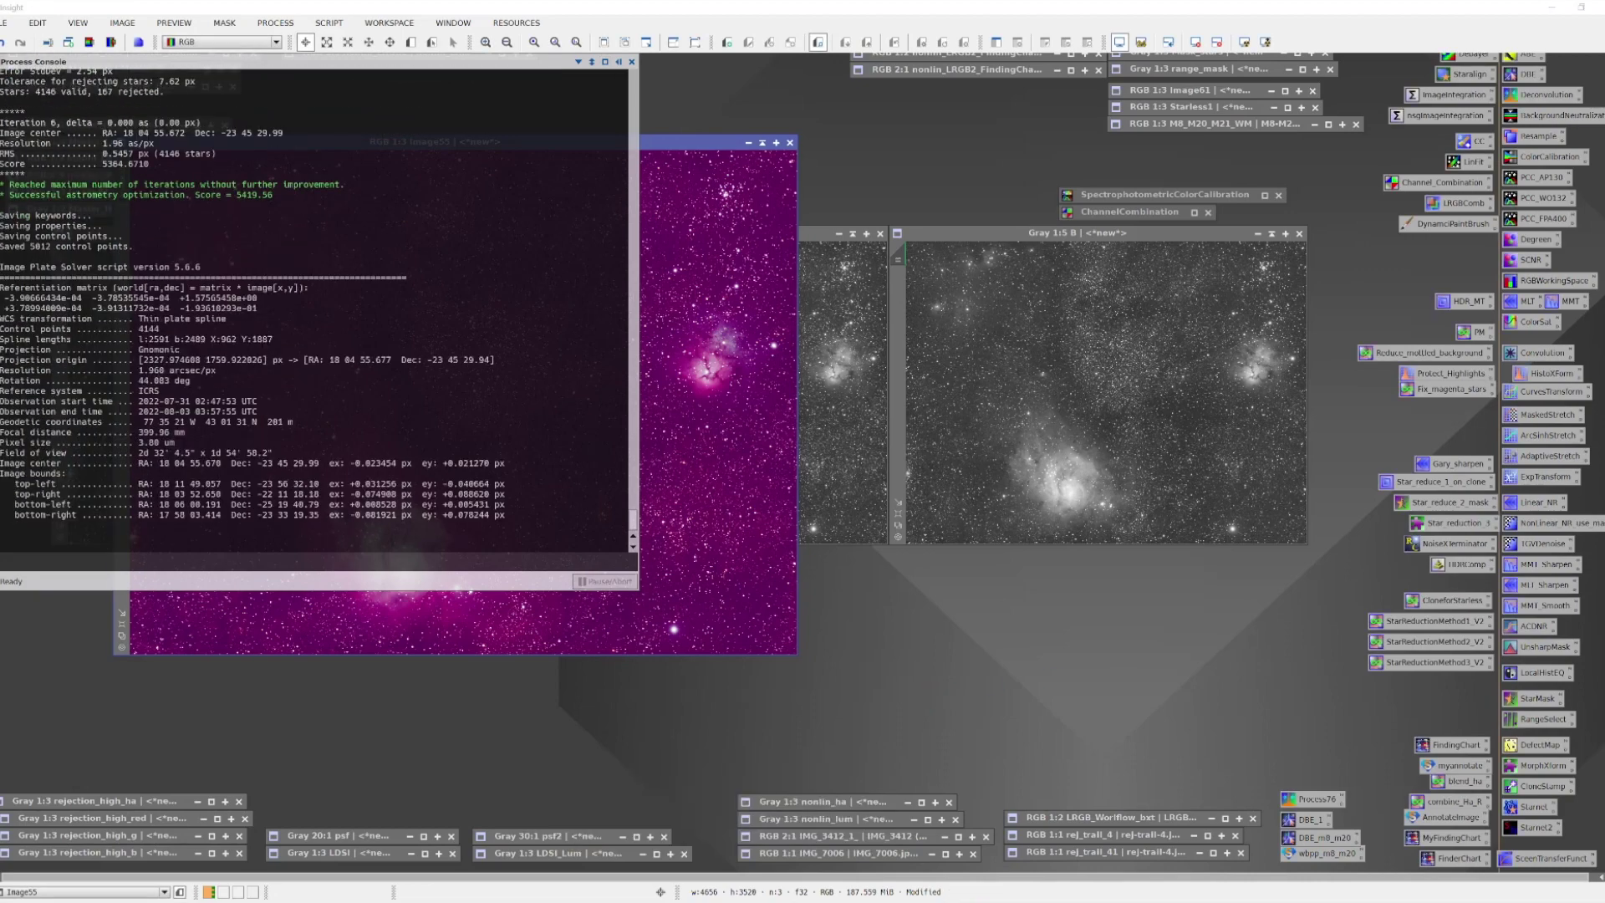
# Step: Open SPCC for Image55 with Average Spiral Galaxy white reference, ZWO R/G/B filters and Gaia DR3/SP
pyautogui.click(673, 145)
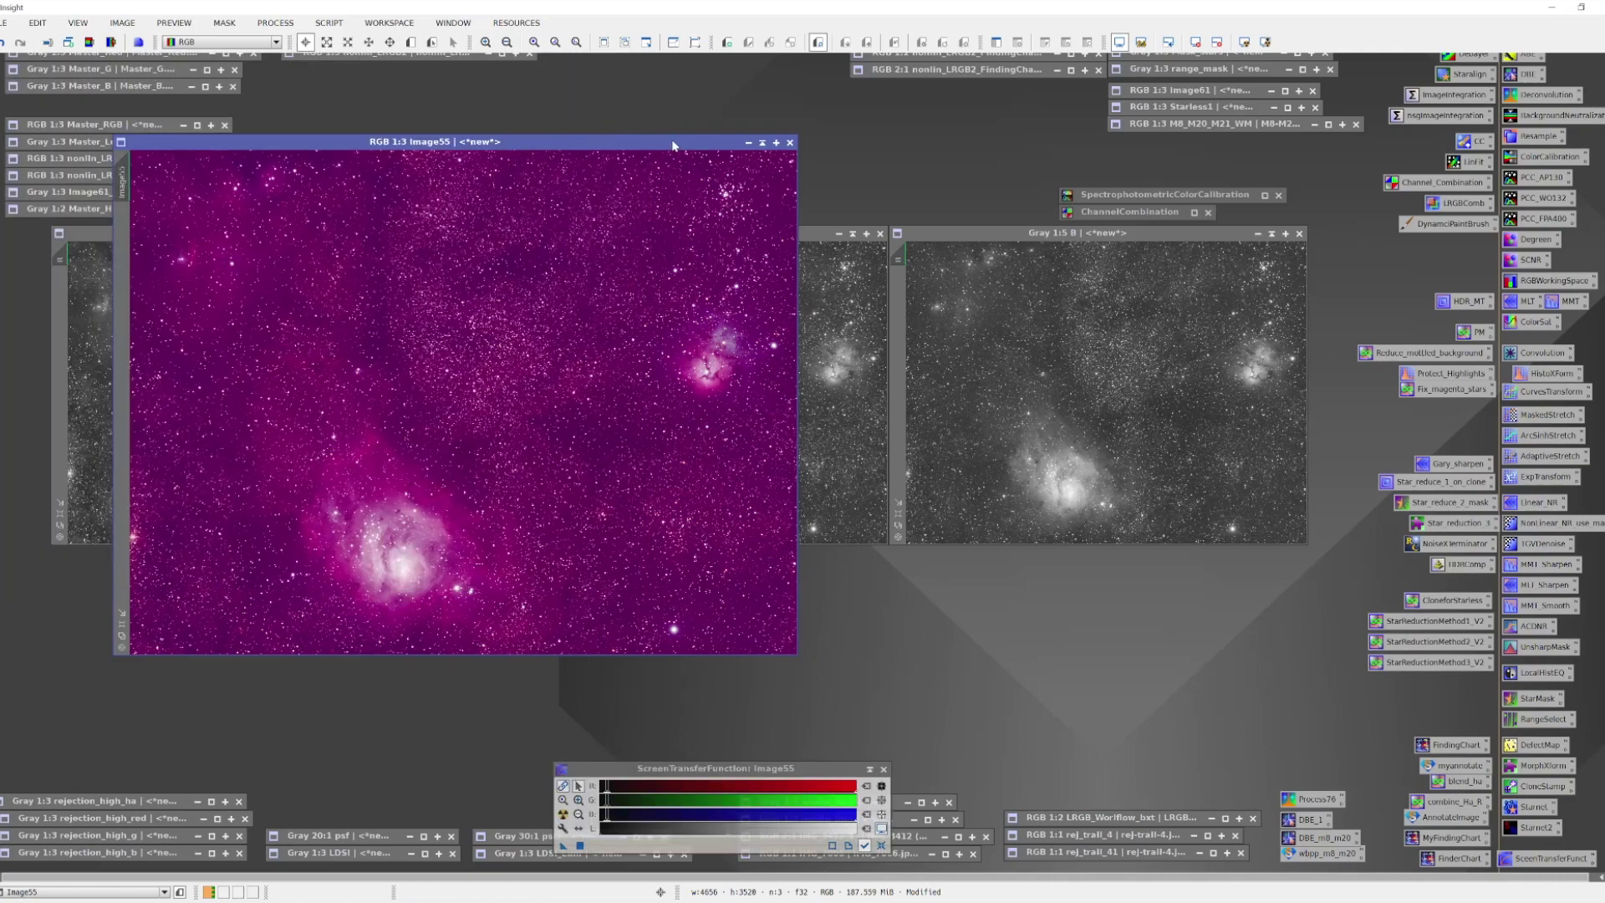
pyautogui.doubleClick(1192, 194)
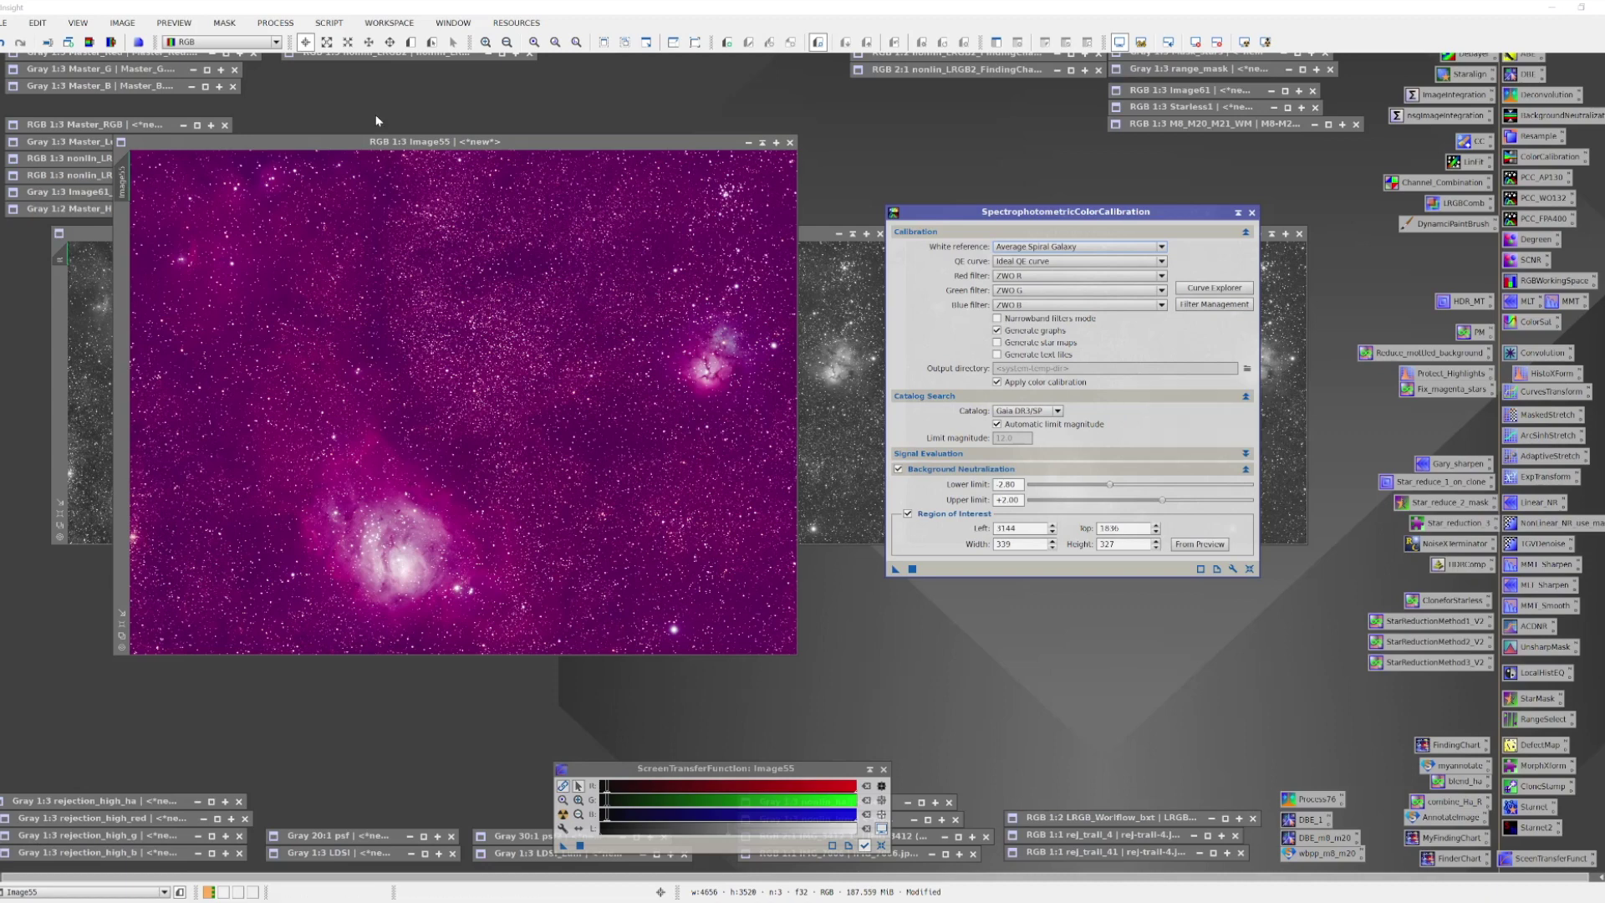
pyautogui.click(411, 42)
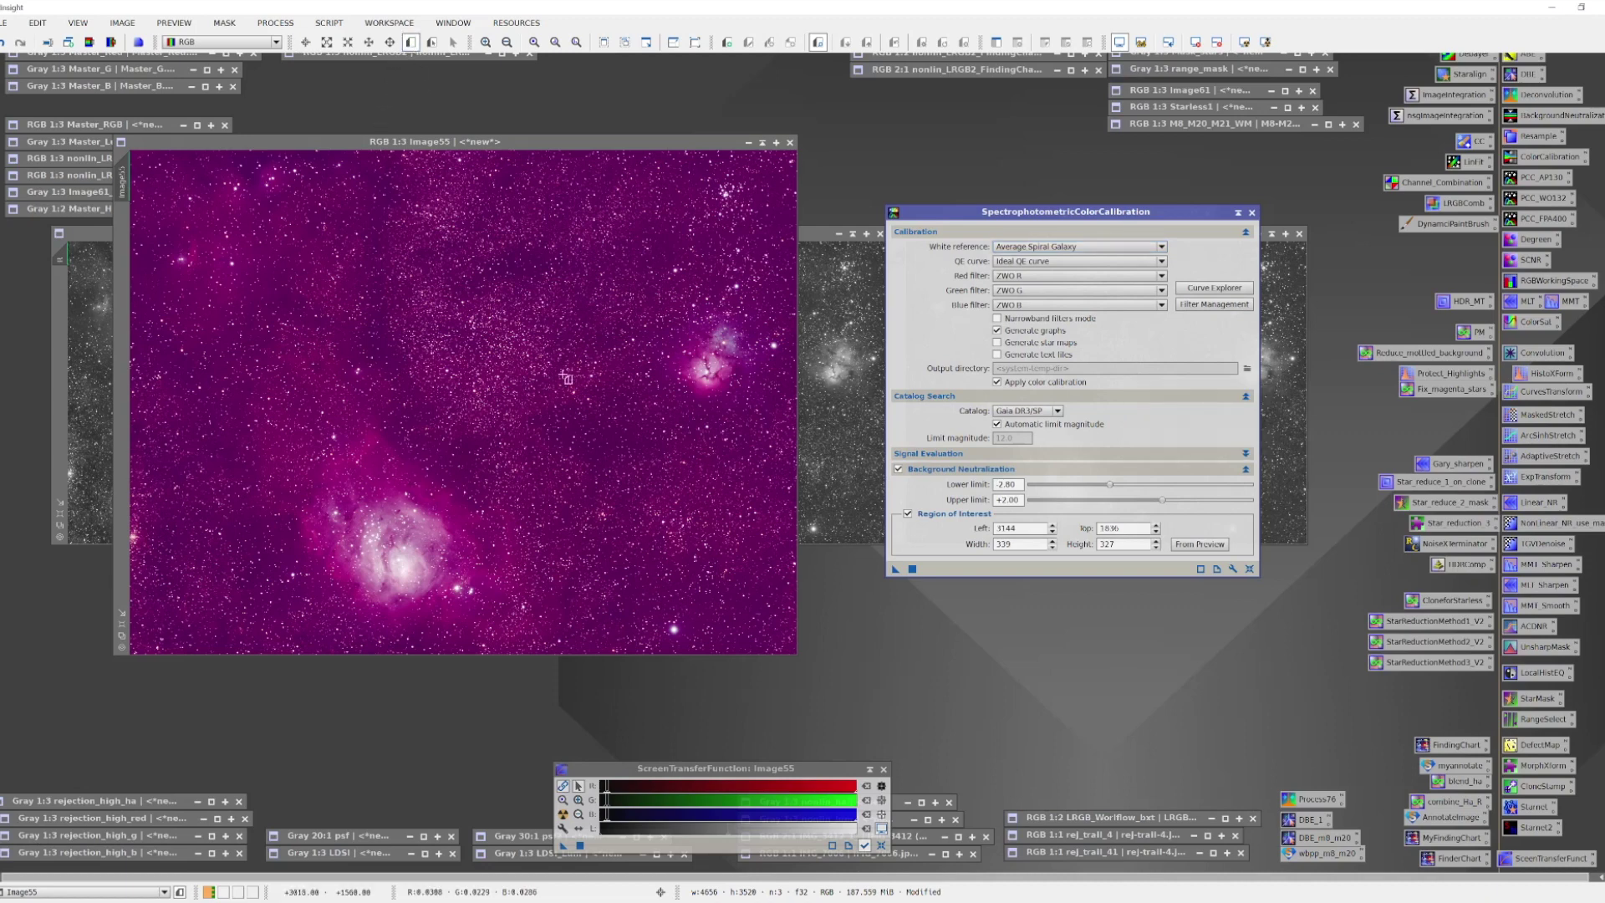
# Step: Draw Preview01 on empty sky and set it as SPCC's background region (3132, 1642, 420×312)
pyautogui.moveTo(578, 414); pyautogui.dragTo(646, 466)
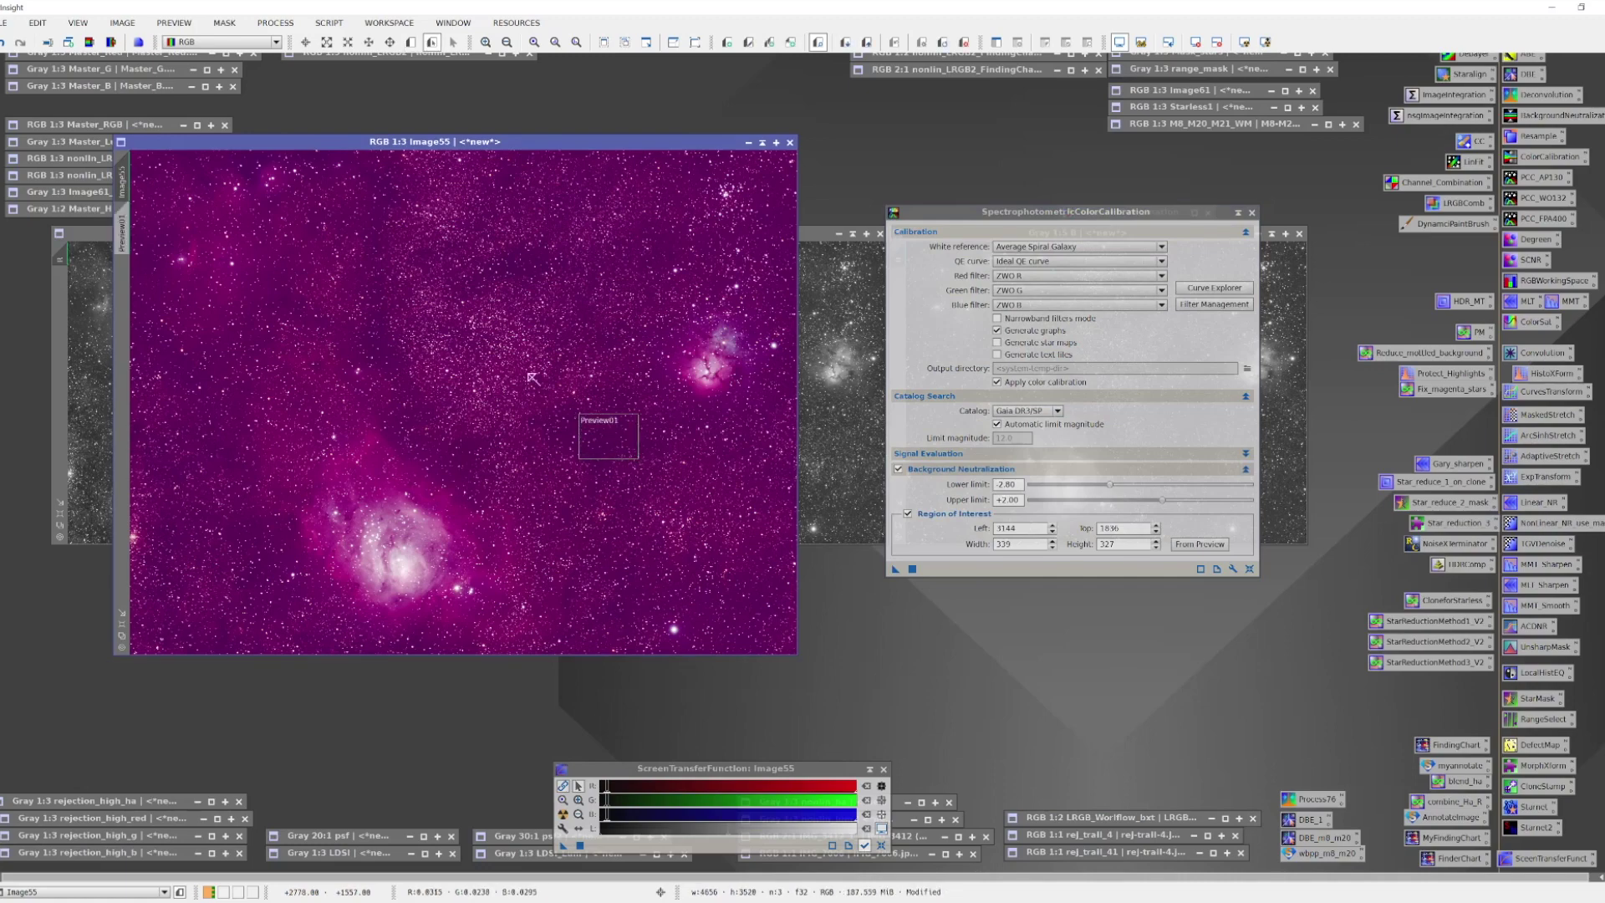
pyautogui.click(122, 229)
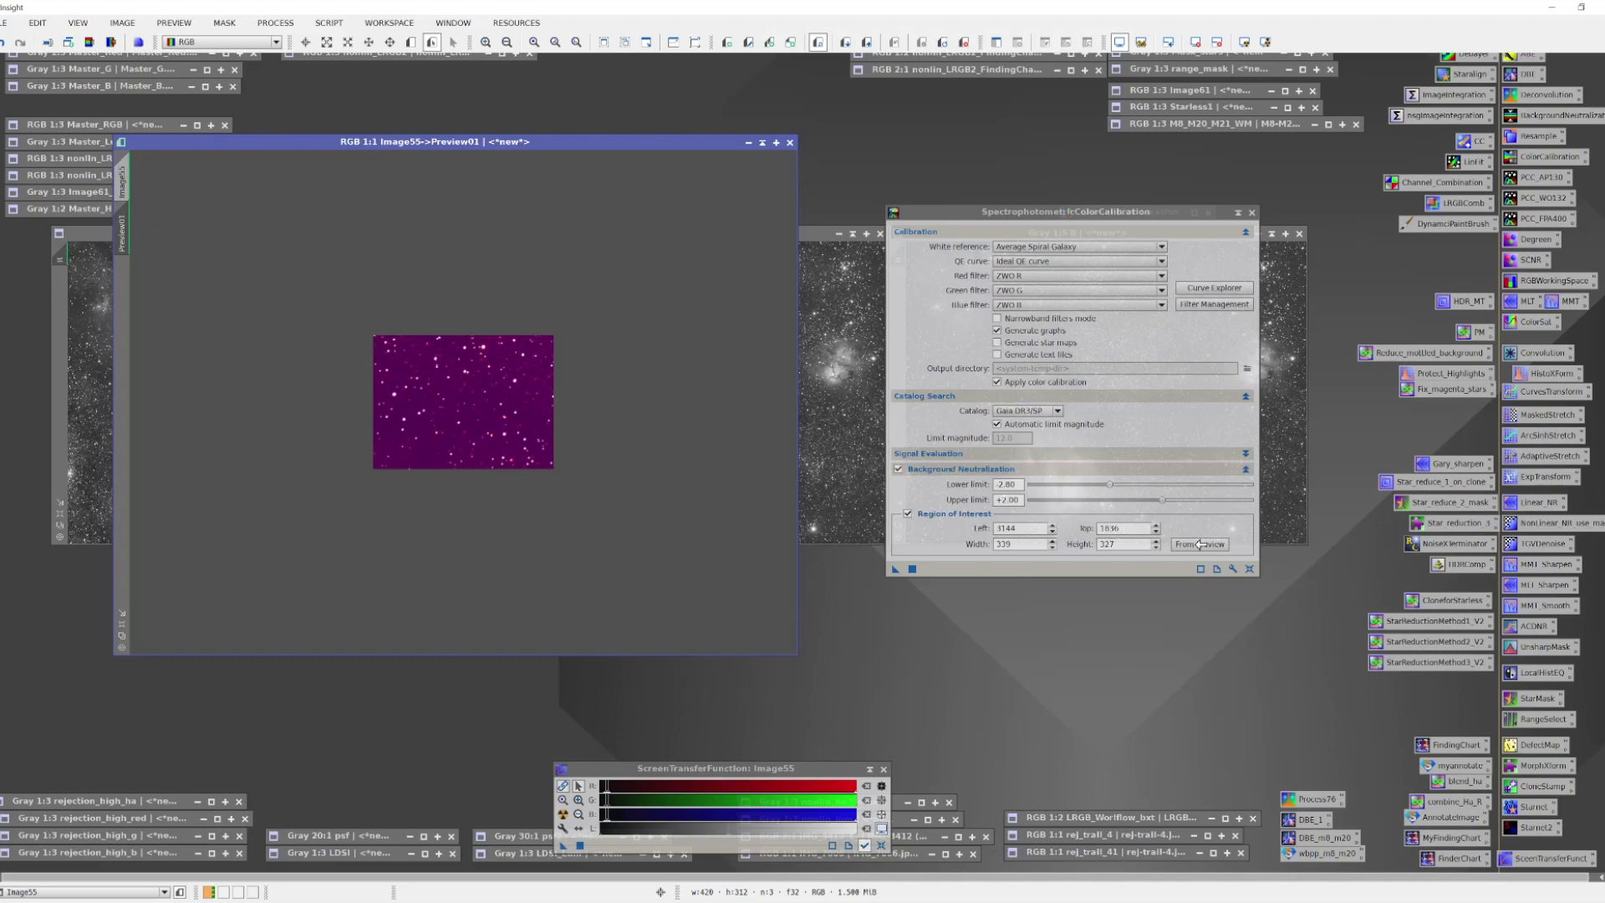
pyautogui.click(126, 228)
pyautogui.moveTo(126, 228); pyautogui.dragTo(1205, 548)
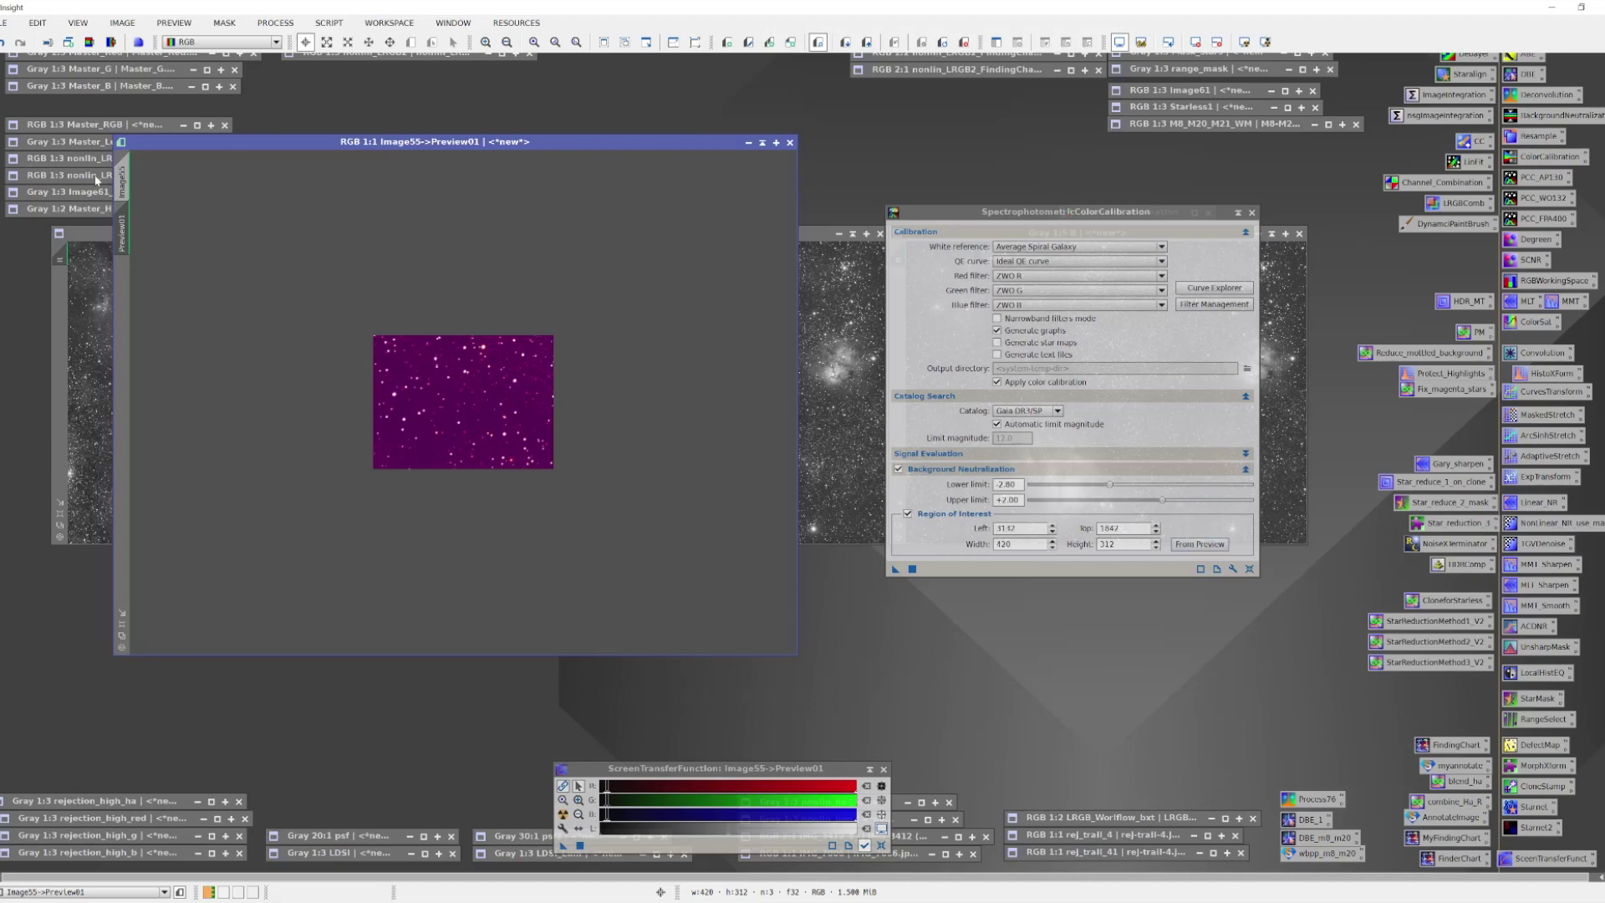
pyautogui.click(124, 171)
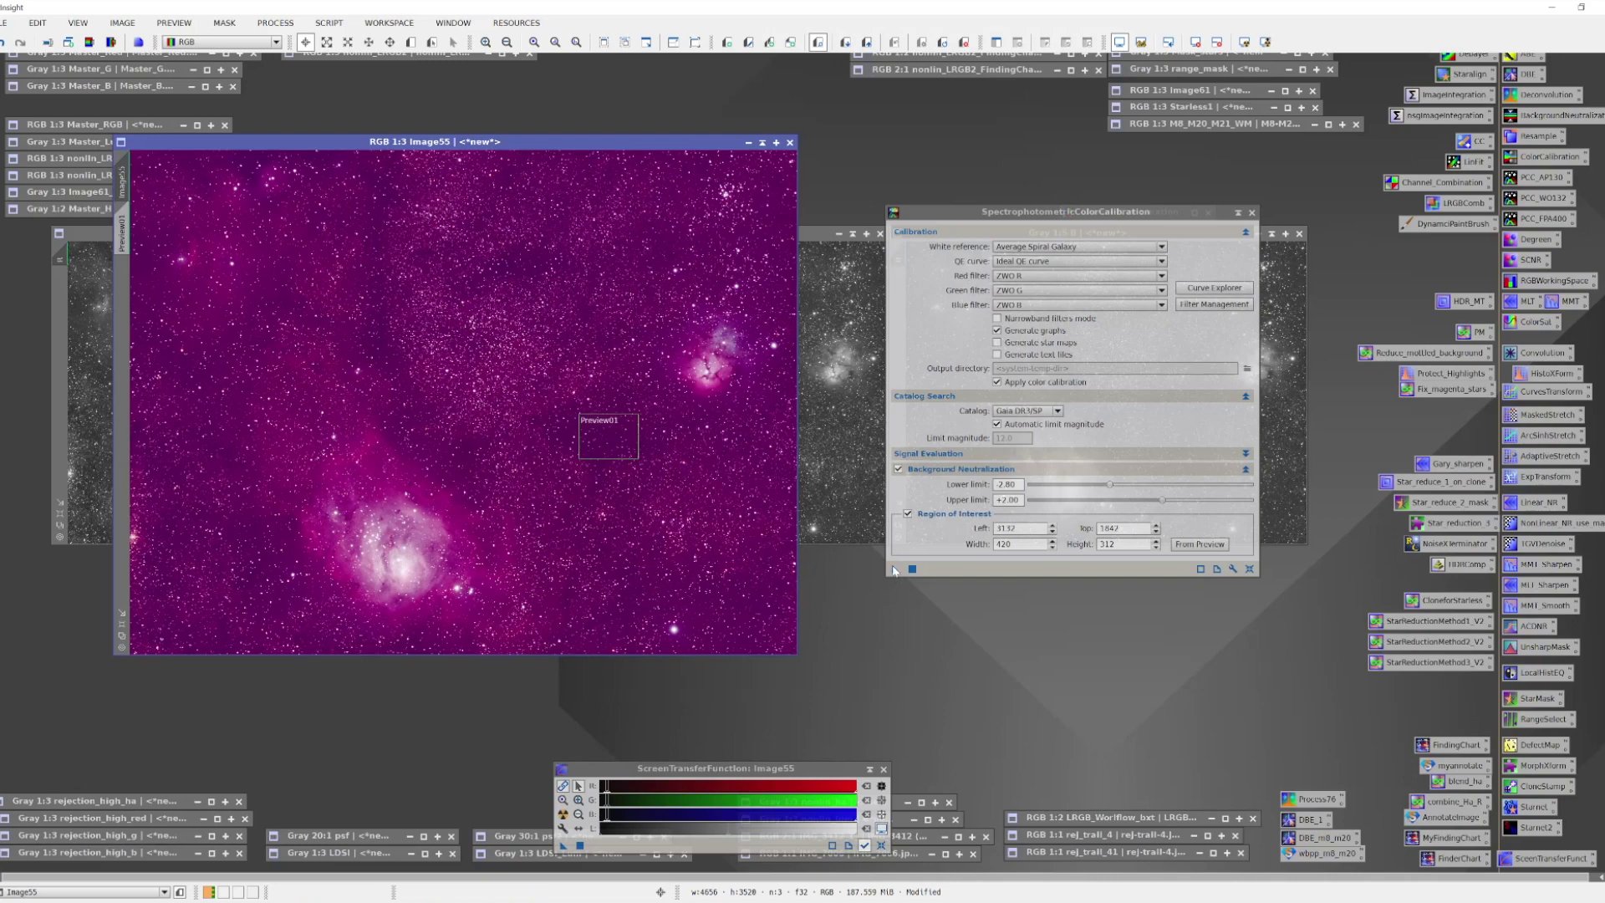
# Step: Run SPCC on Image55, giving white balance factors 0.8211, 1.0000 and 0.8710
pyautogui.moveTo(896, 568); pyautogui.dragTo(688, 525)
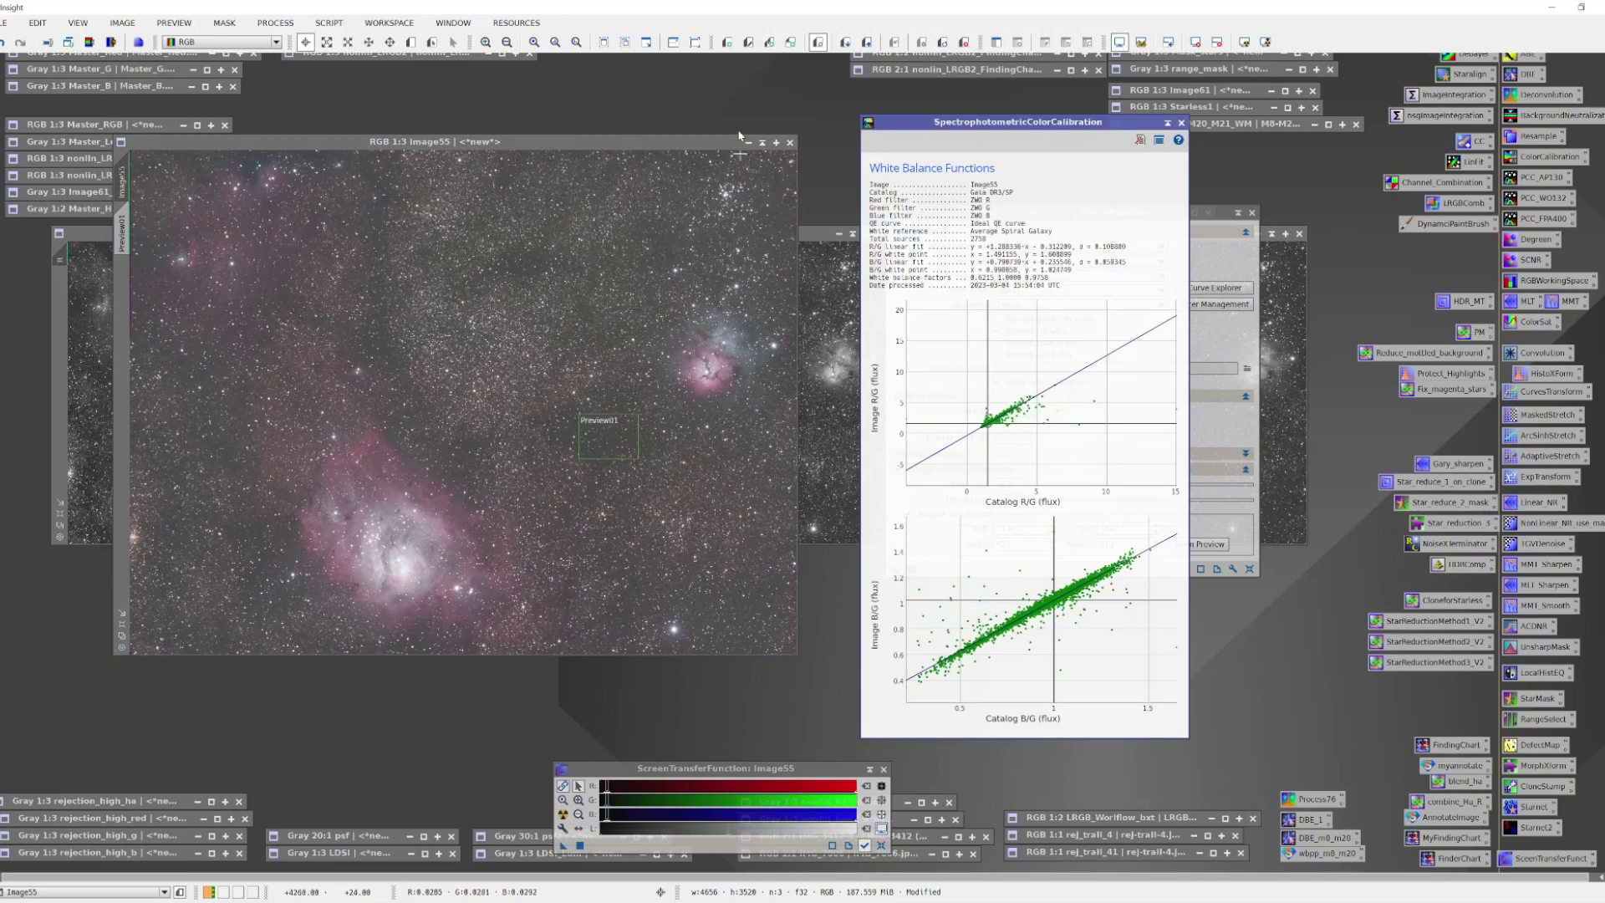
pyautogui.click(602, 148)
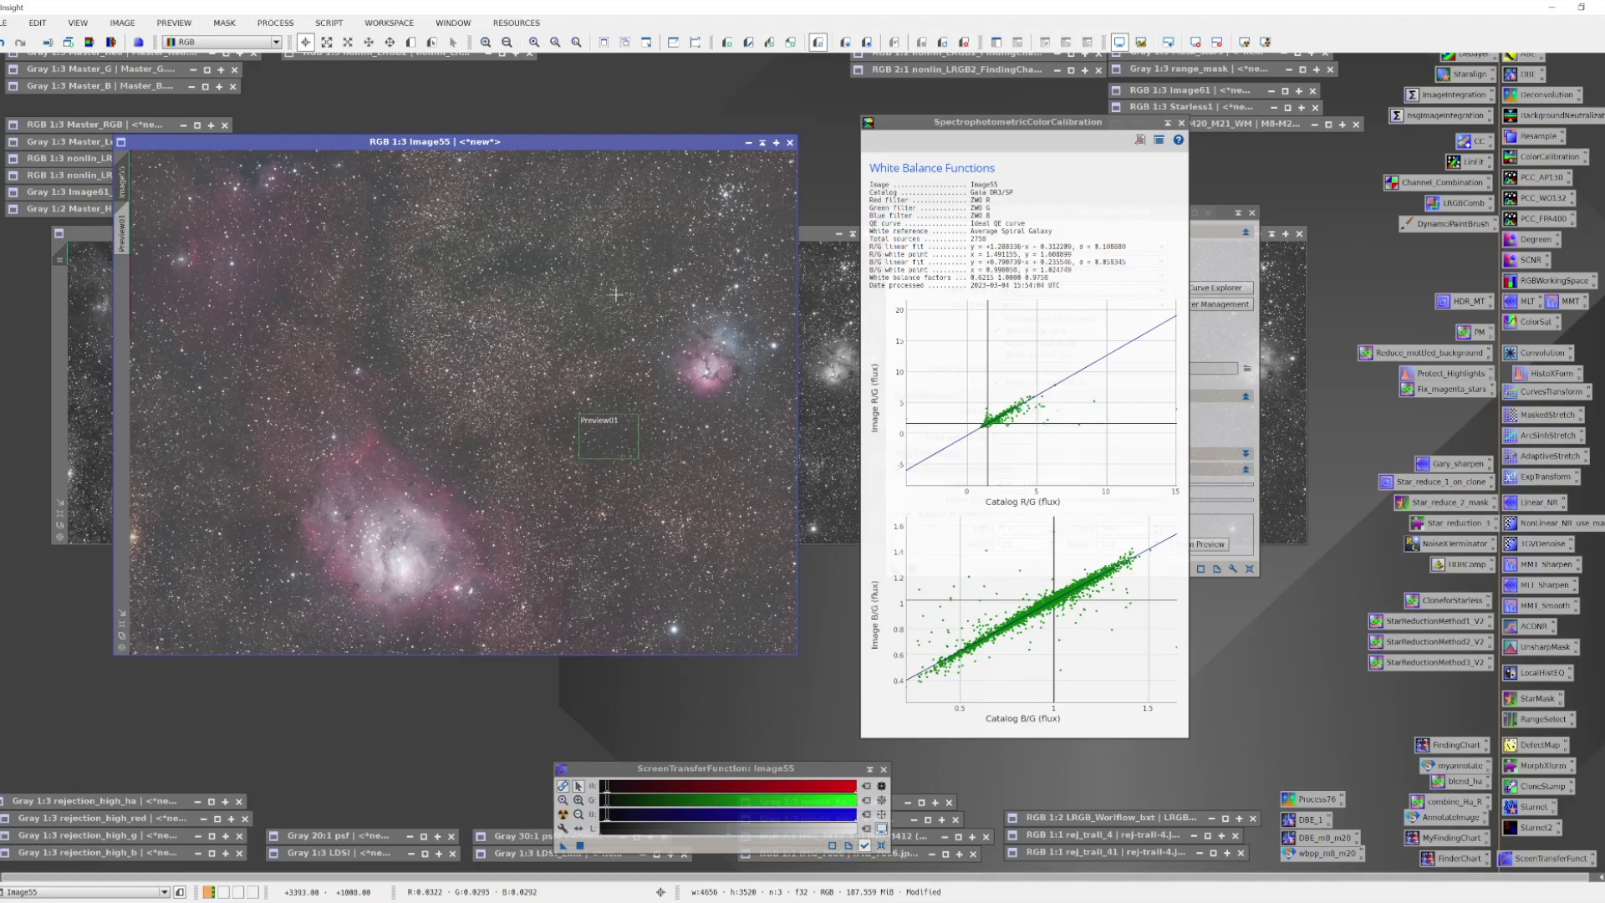
pyautogui.click(563, 816)
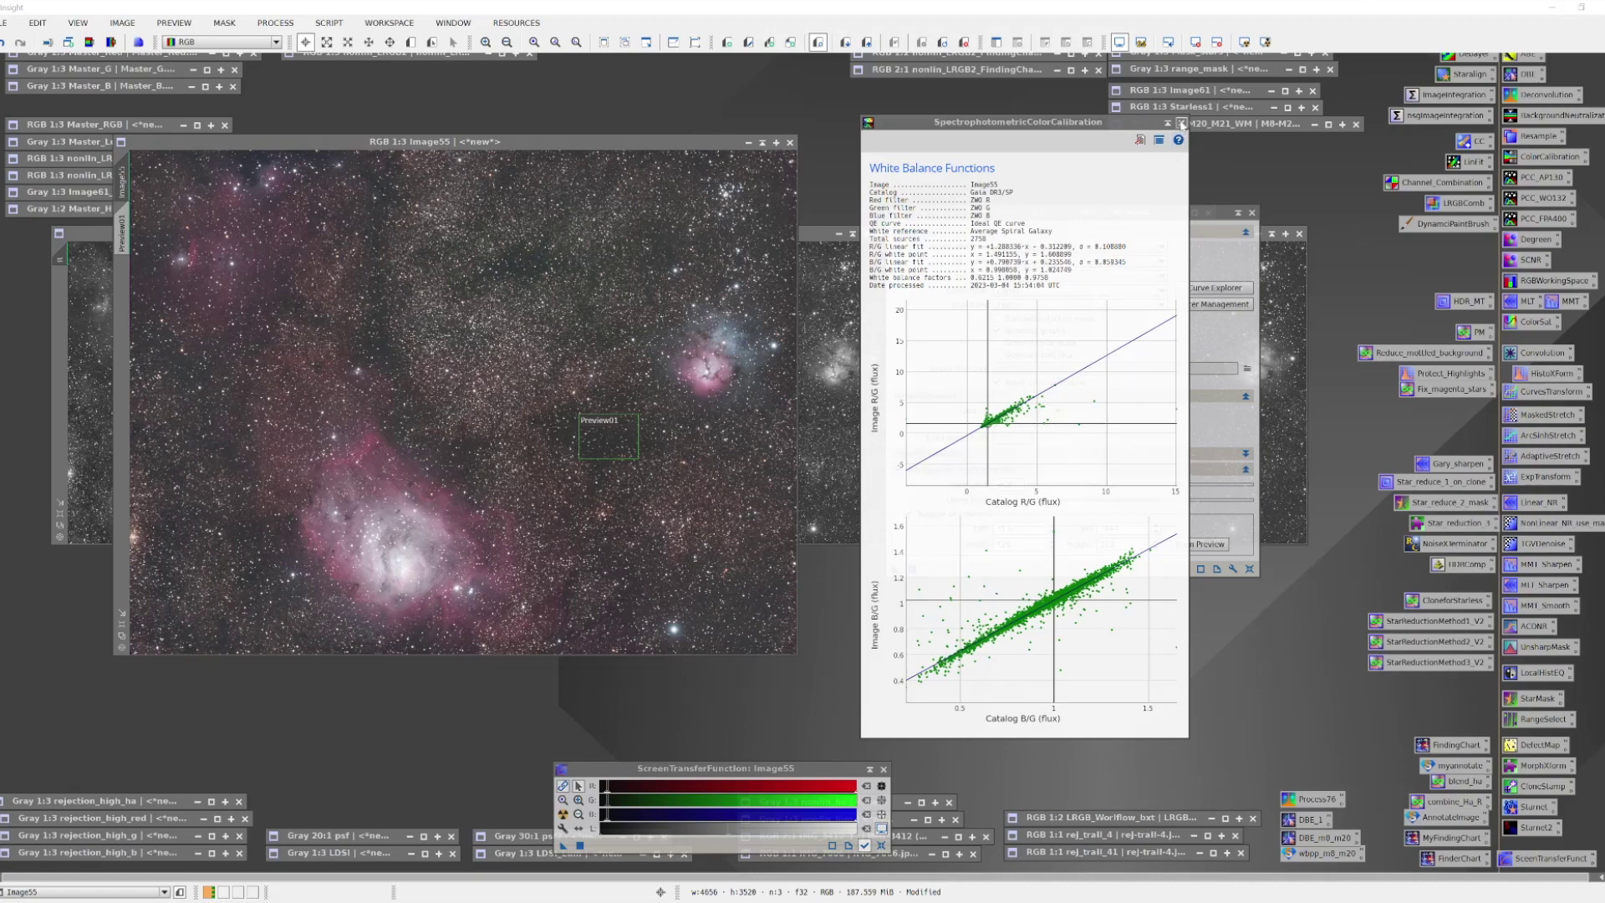
# Step: Close the White Balance Functions graphs once the refreshed stretch is shown
pyautogui.click(1181, 123)
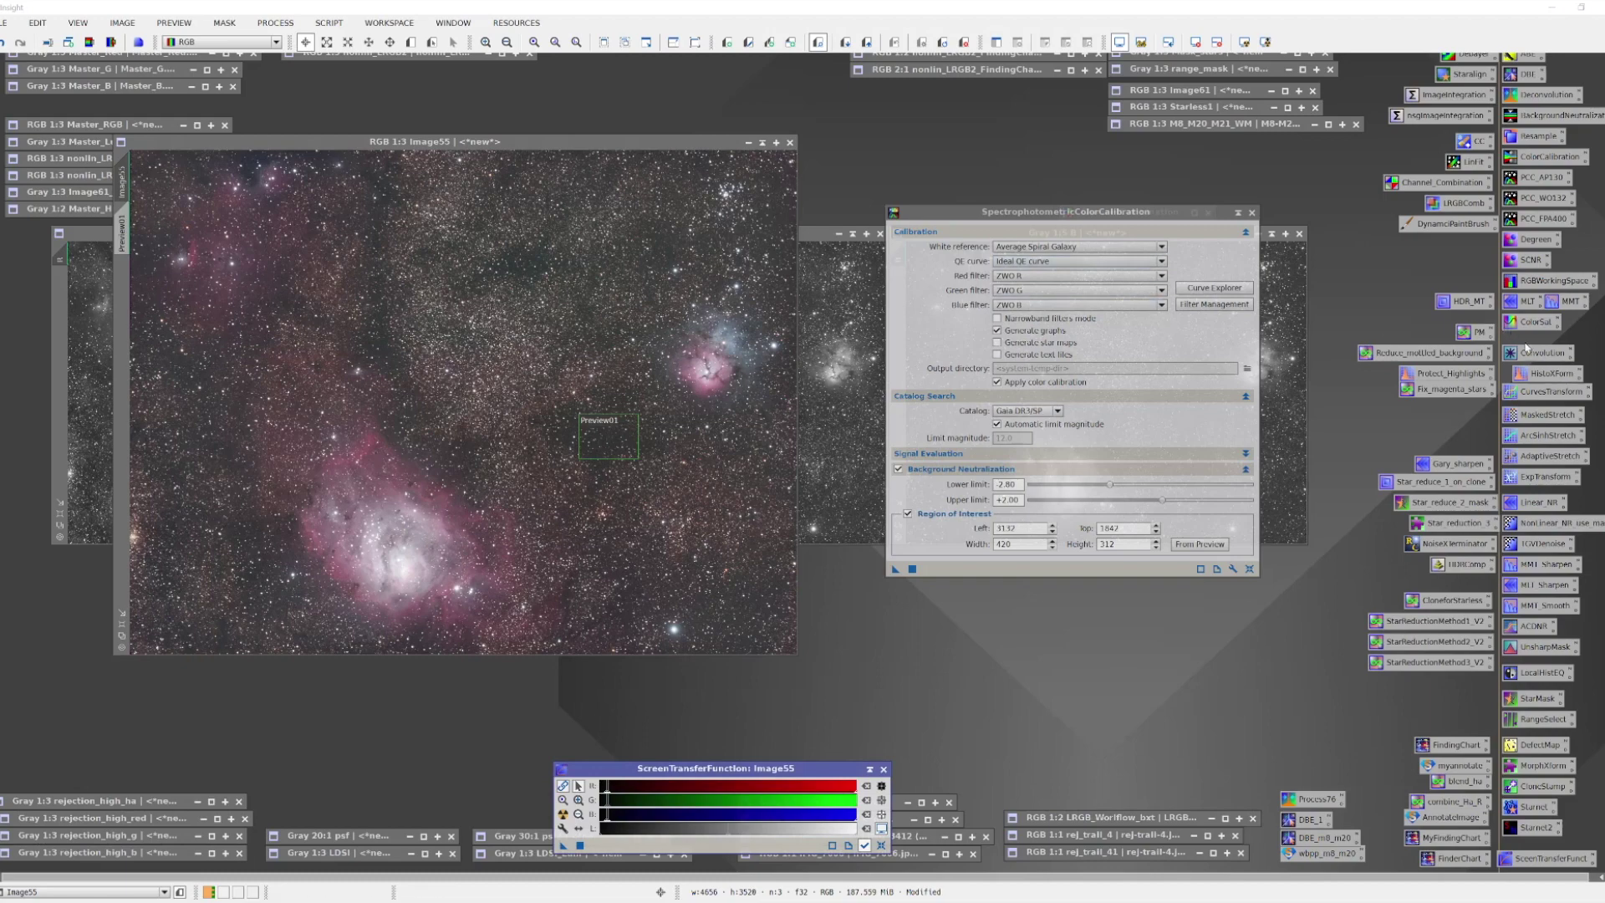
# Step: Apply the STF stretch permanently to Image55 via HistogramTransformation, then reset the STF
pyautogui.doubleClick(1552, 373)
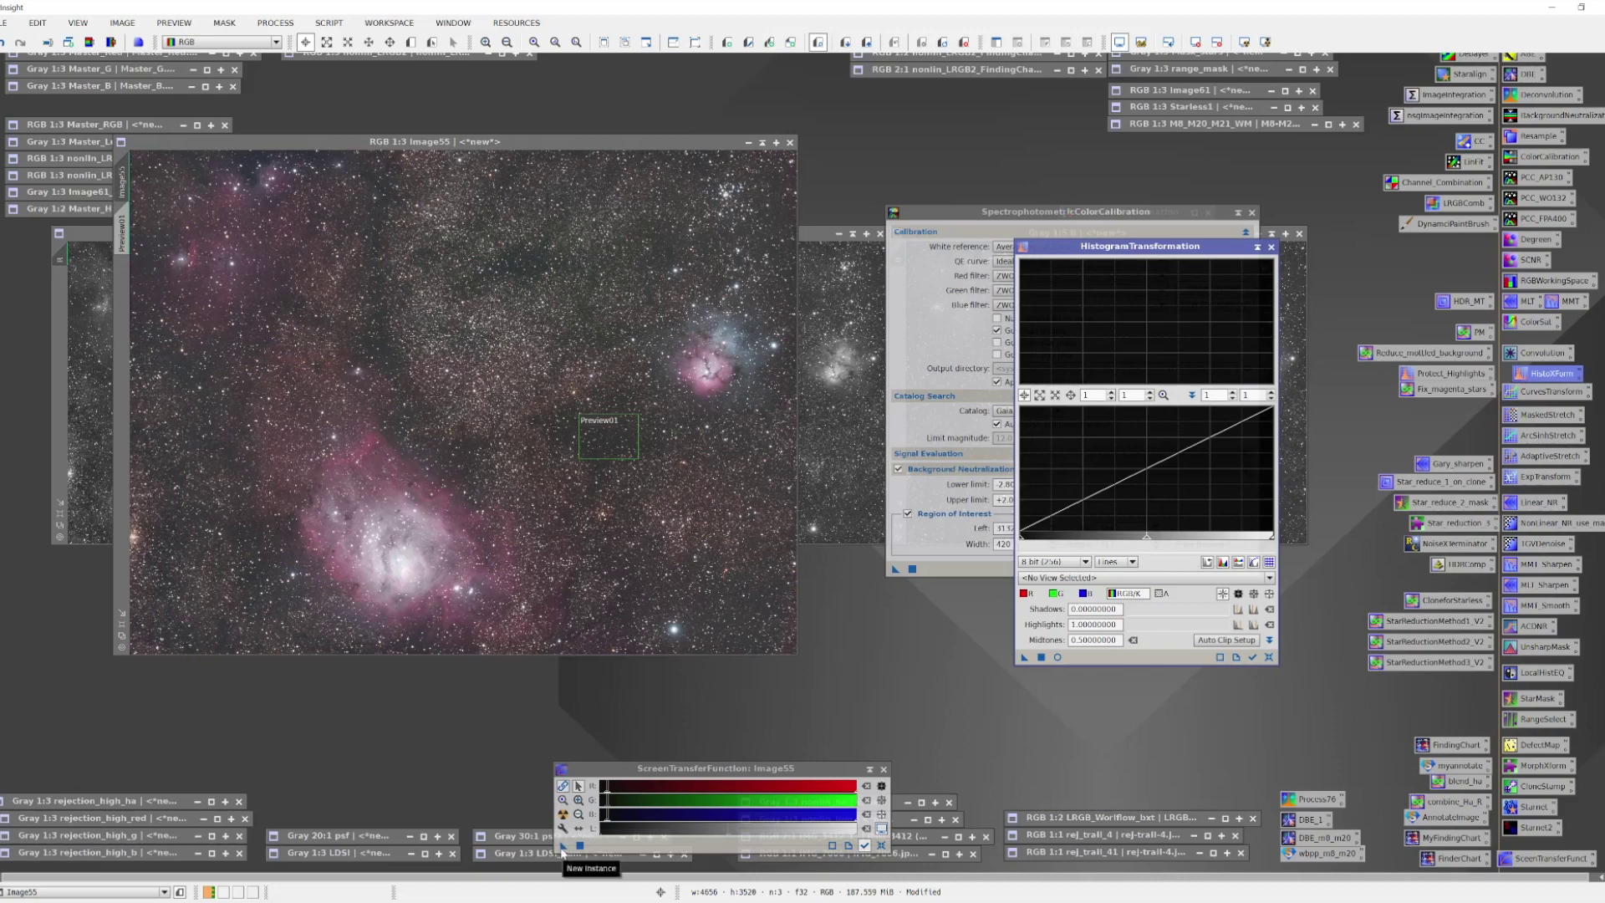
pyautogui.moveTo(562, 847); pyautogui.dragTo(1095, 659)
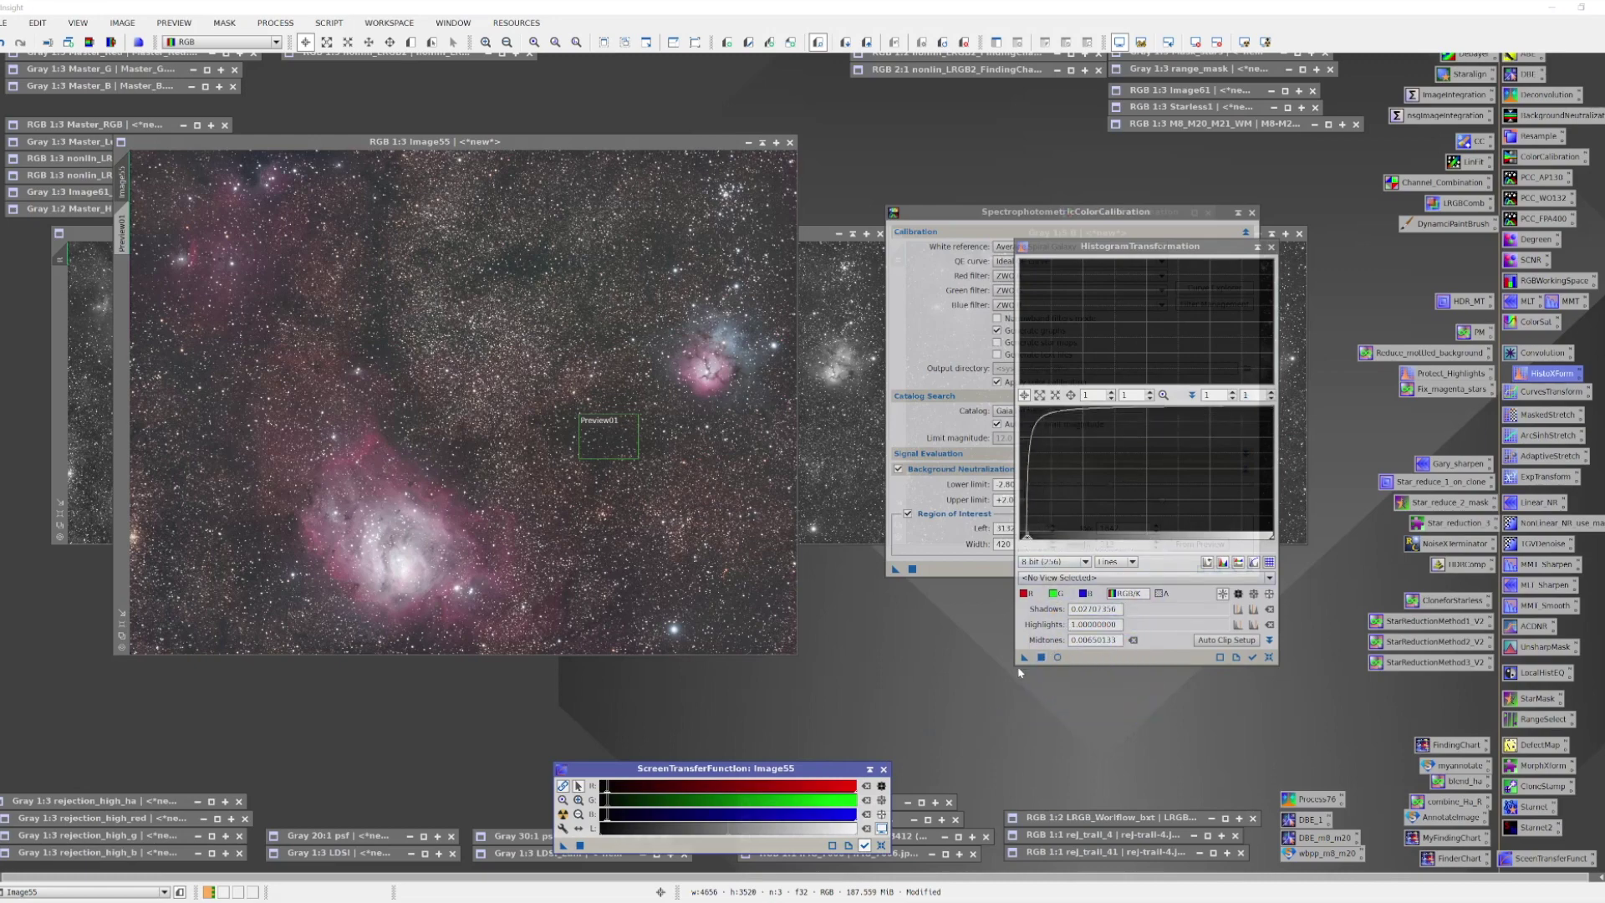
pyautogui.moveTo(1025, 658); pyautogui.dragTo(727, 506)
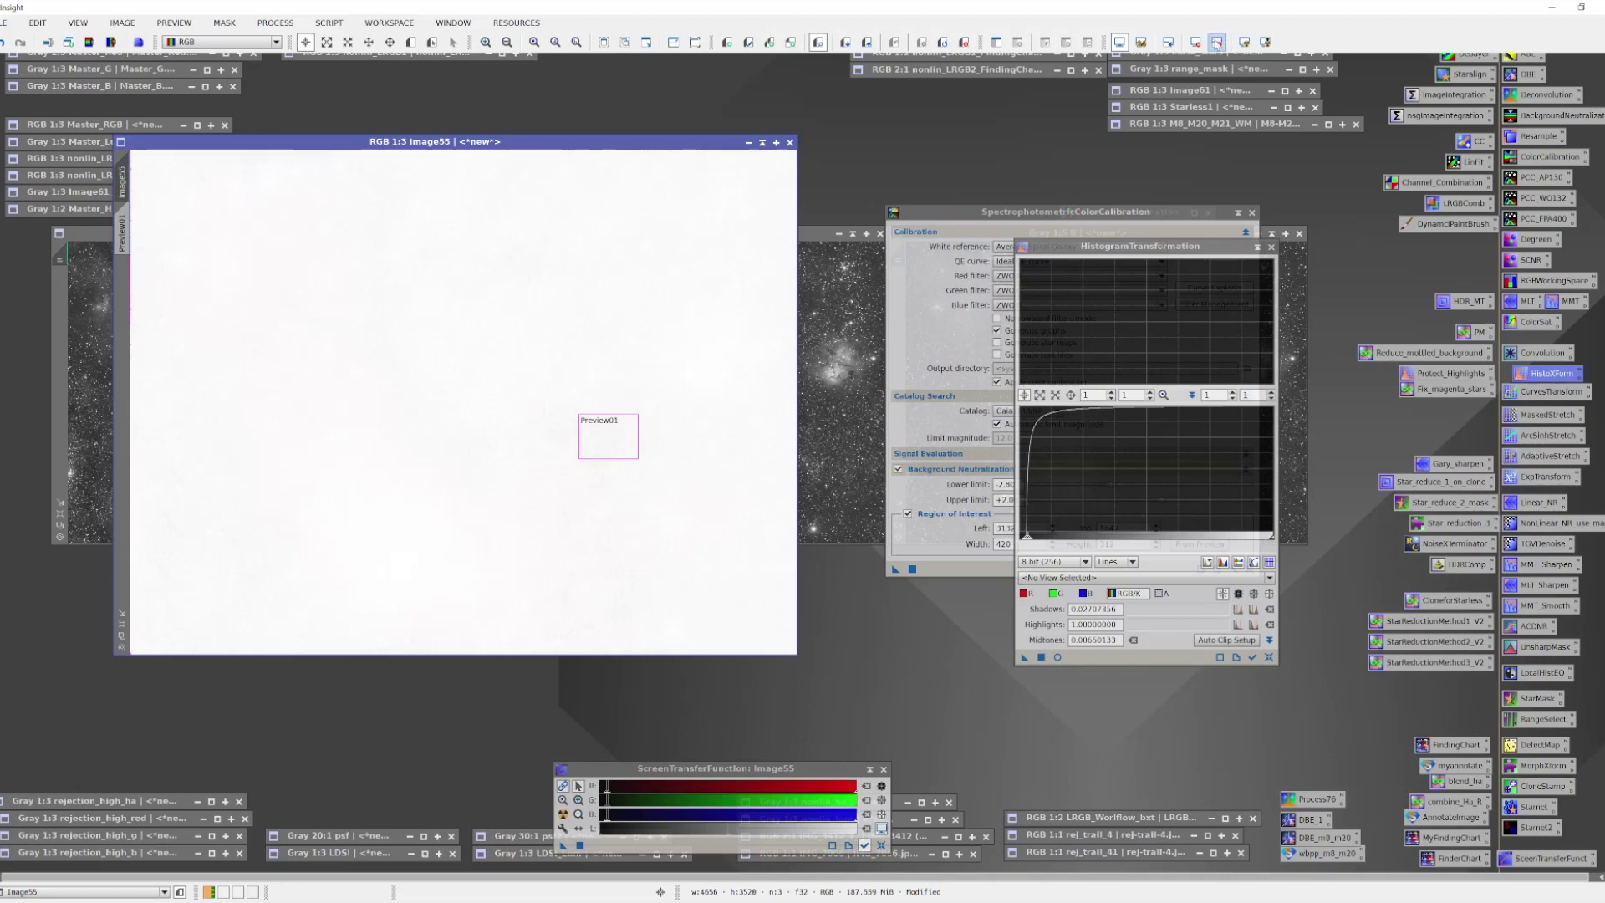
pyautogui.click(1216, 42)
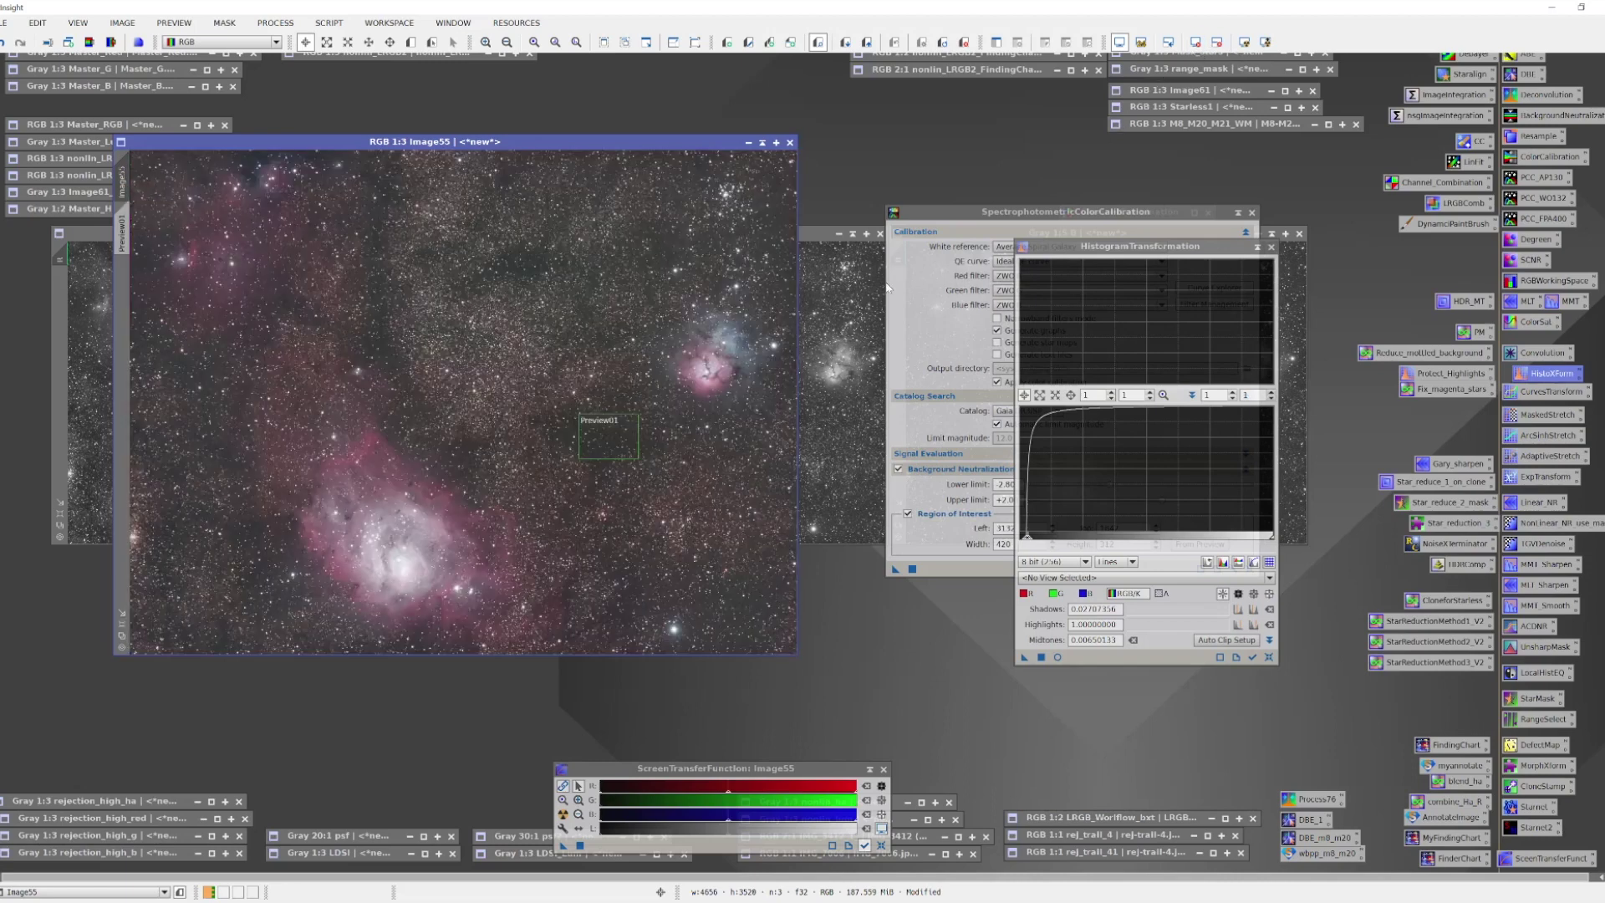
pyautogui.click(1272, 246)
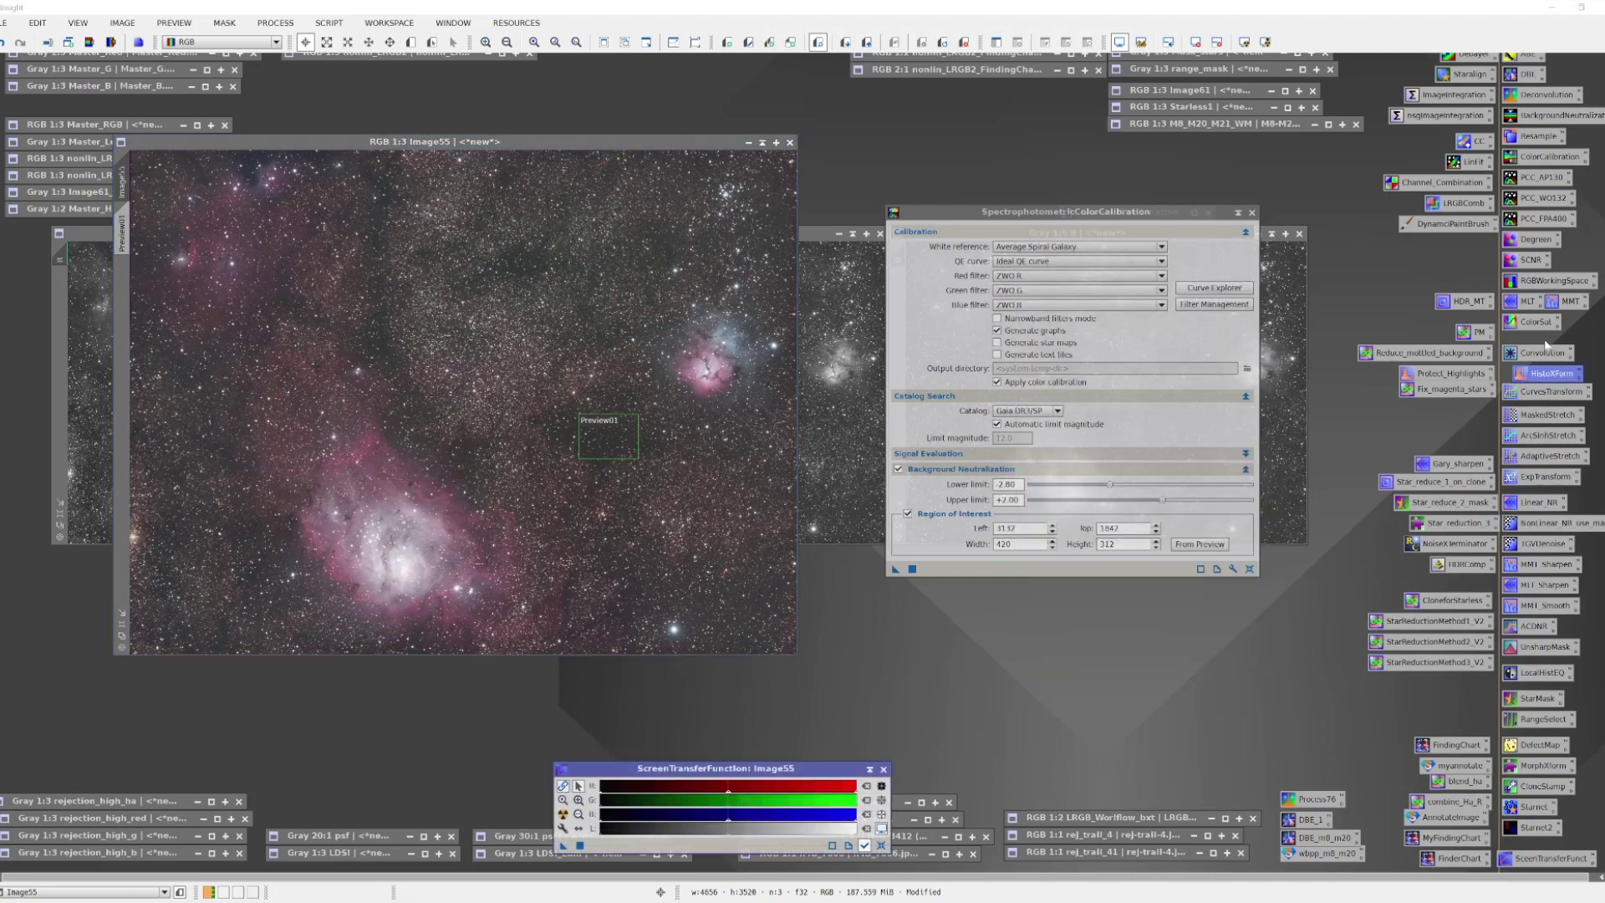
# Step: With CurvesTransformation's real-time preview on, raise the saturation curve's midpoint to boost colour
pyautogui.doubleClick(1553, 392)
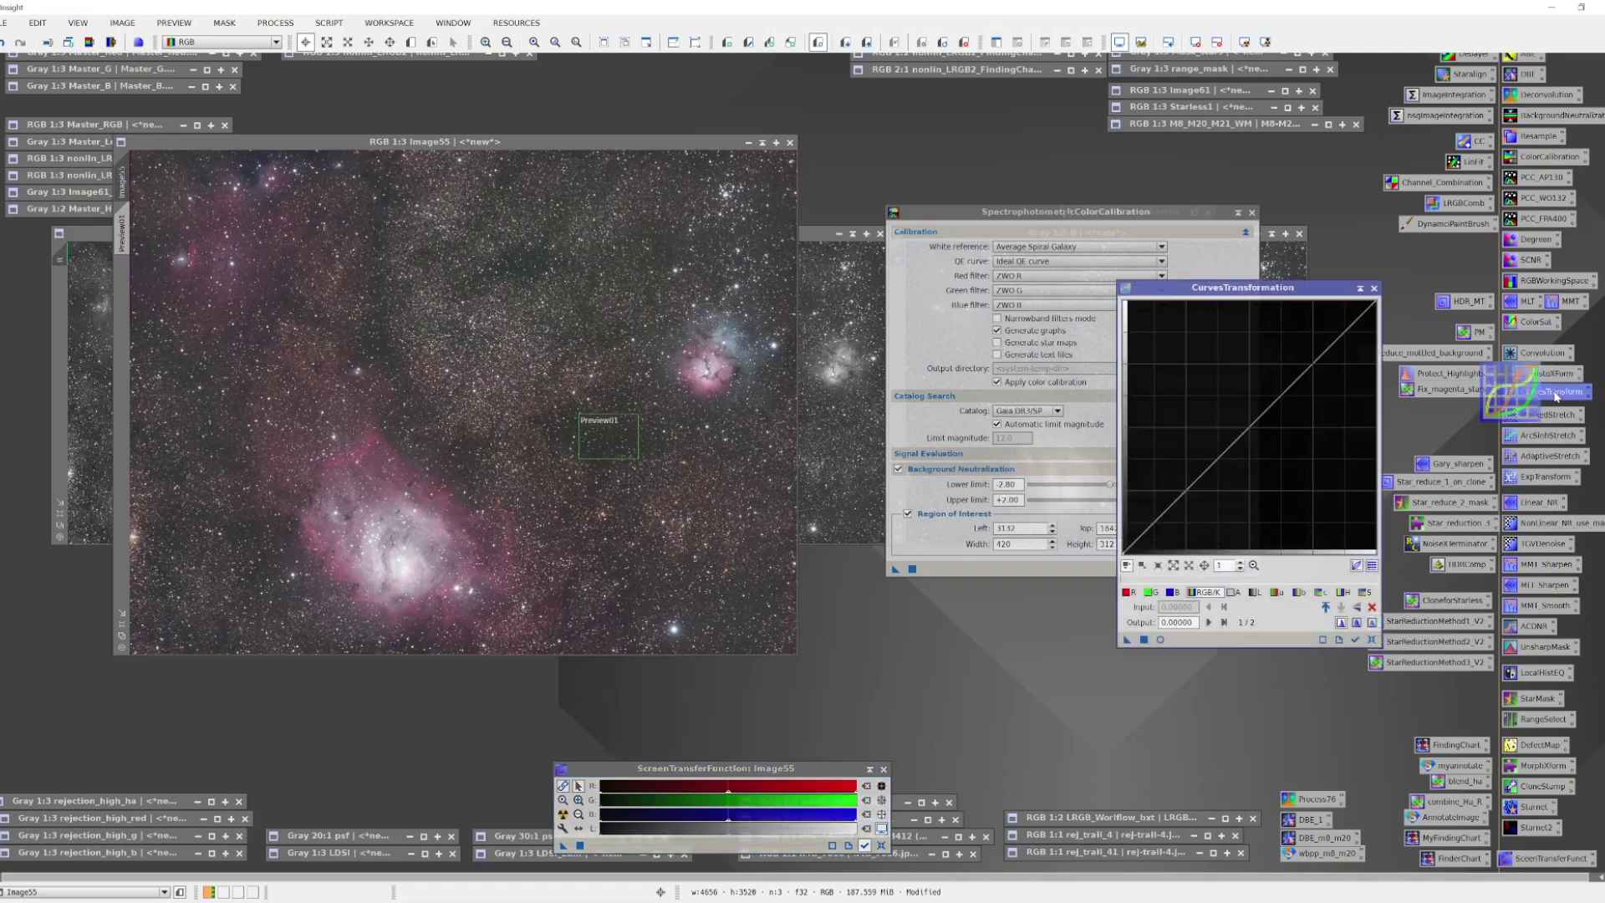
pyautogui.click(1161, 641)
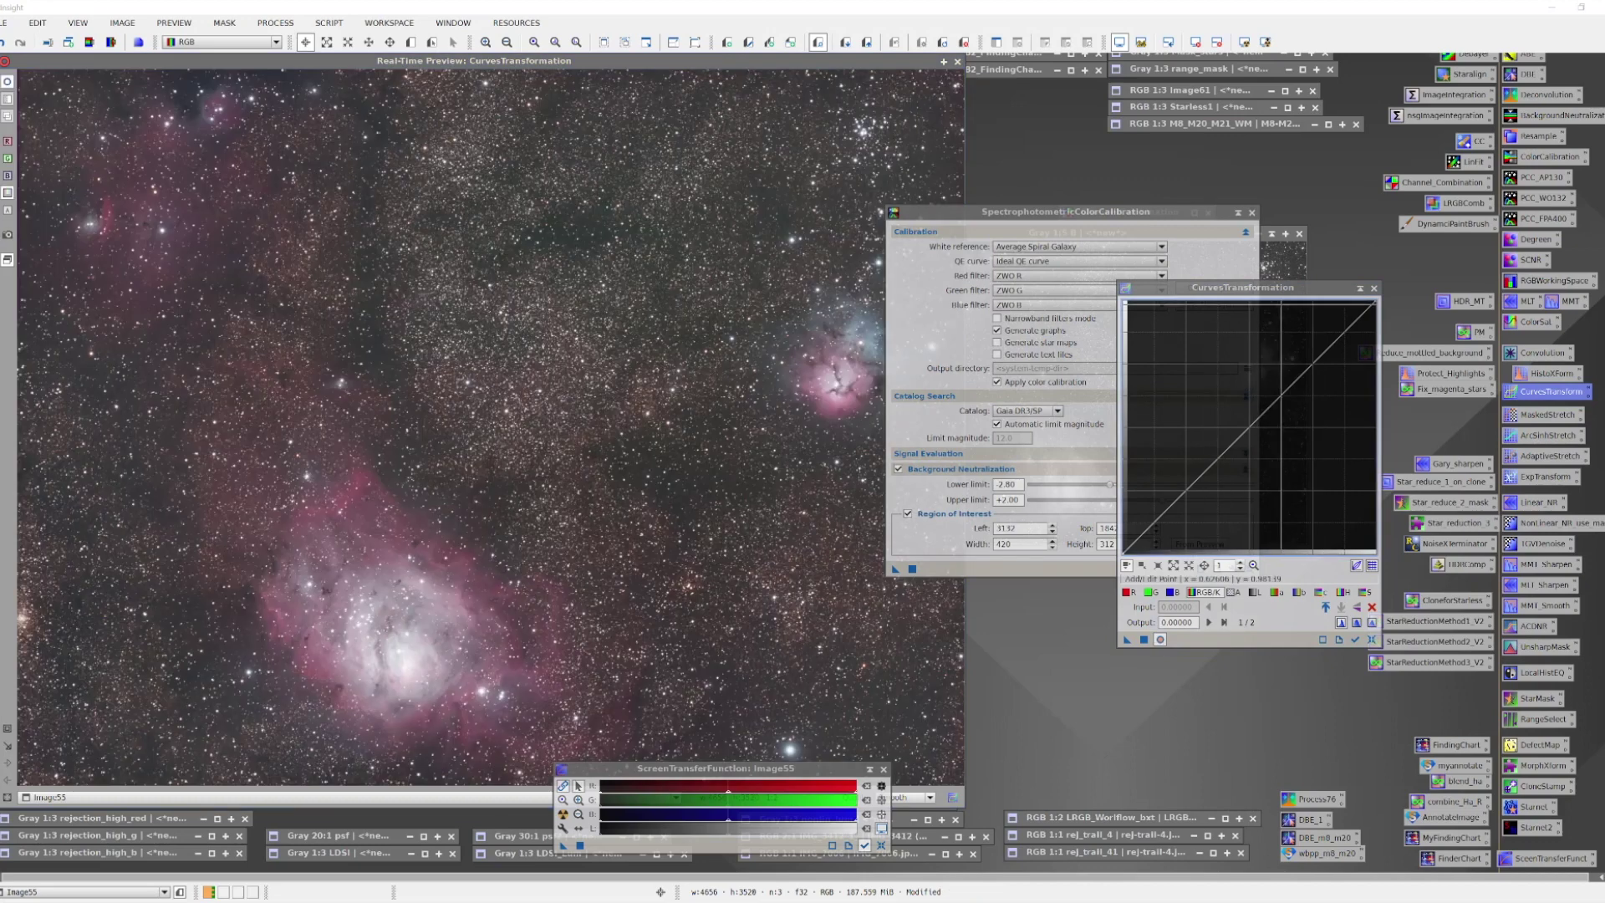
pyautogui.click(1368, 593)
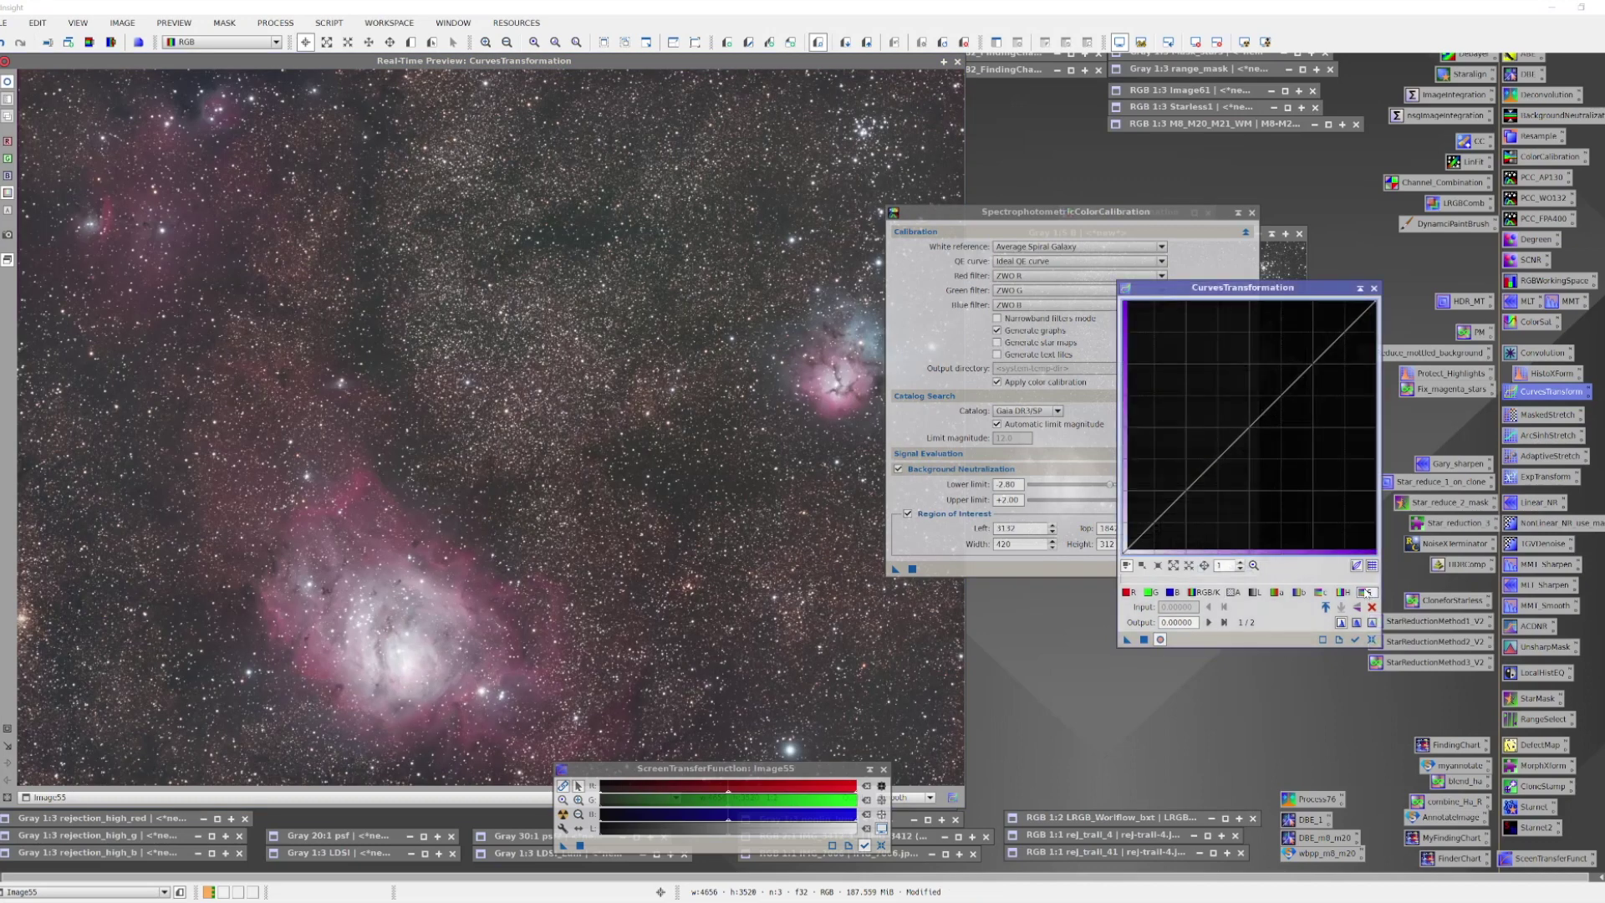
pyautogui.click(1252, 426)
pyautogui.moveTo(1255, 422); pyautogui.dragTo(1240, 402)
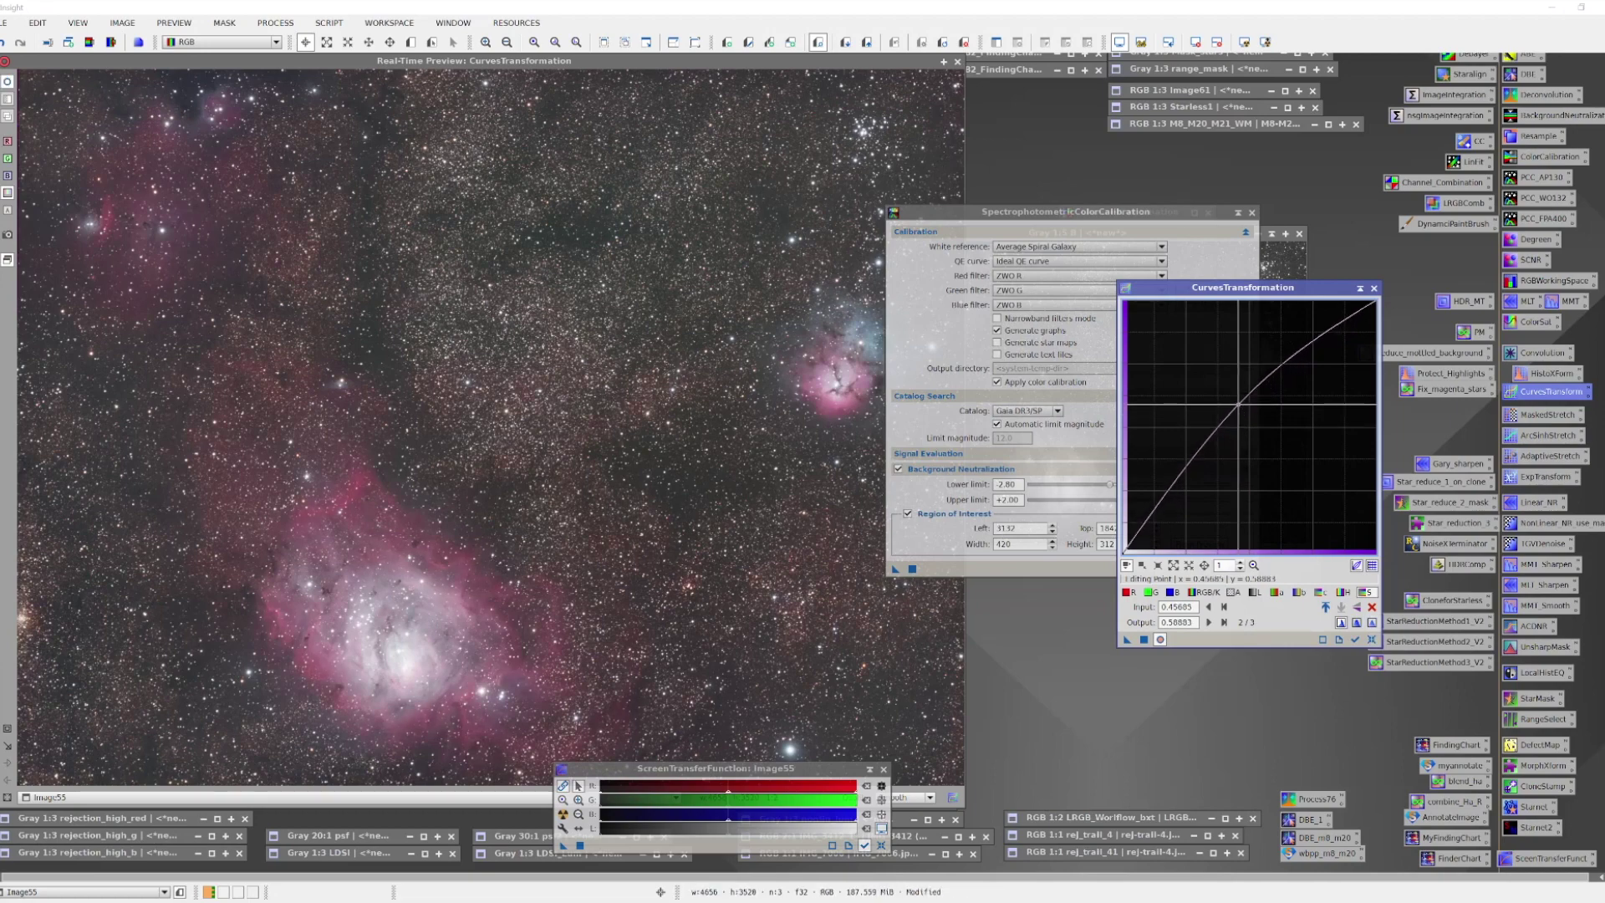
pyautogui.moveTo(1238, 404); pyautogui.dragTo(1238, 401)
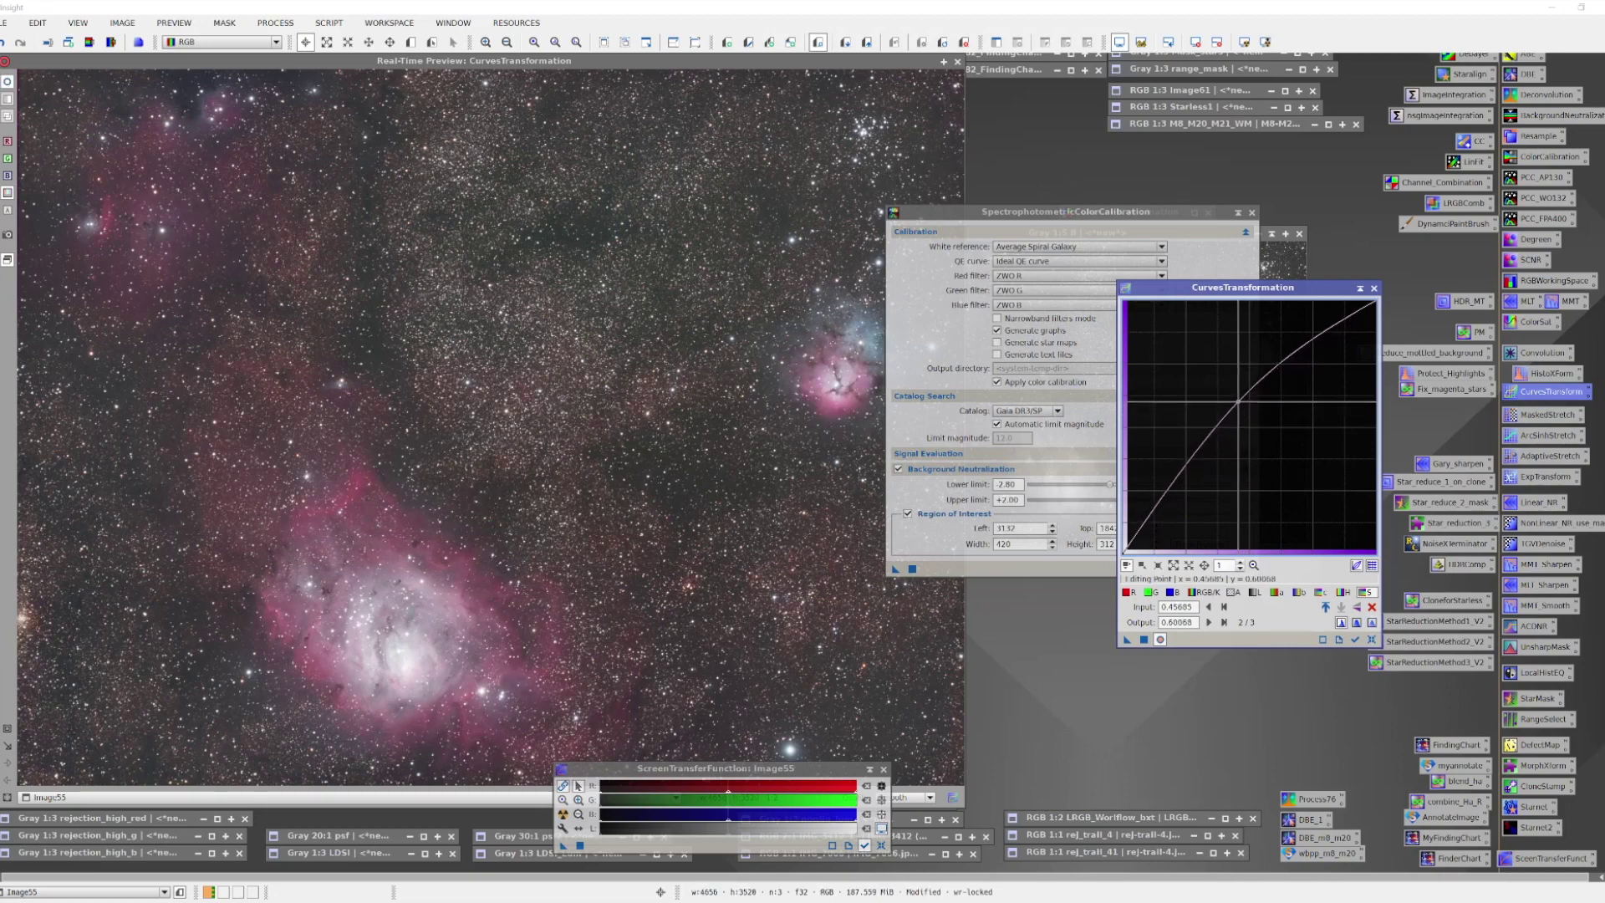
# Step: Add an RGB/K S-curve: darker shadows, upper point mapping 0.83926 to 0.85279
pyautogui.click(1205, 593)
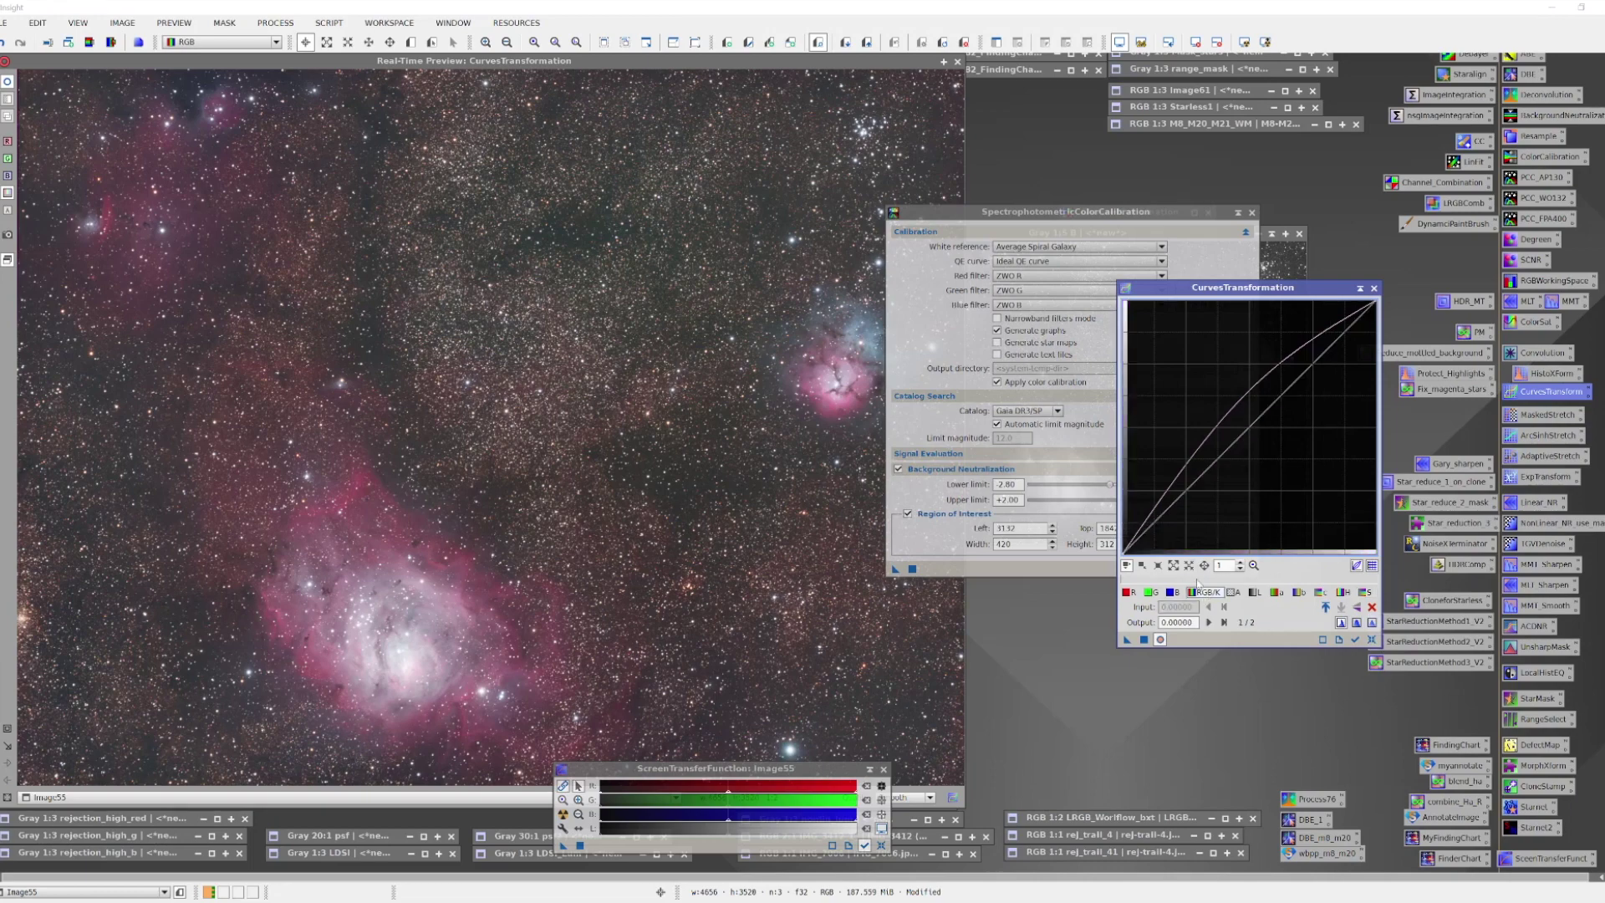
pyautogui.click(1157, 518)
pyautogui.moveTo(1157, 519); pyautogui.dragTo(1163, 524)
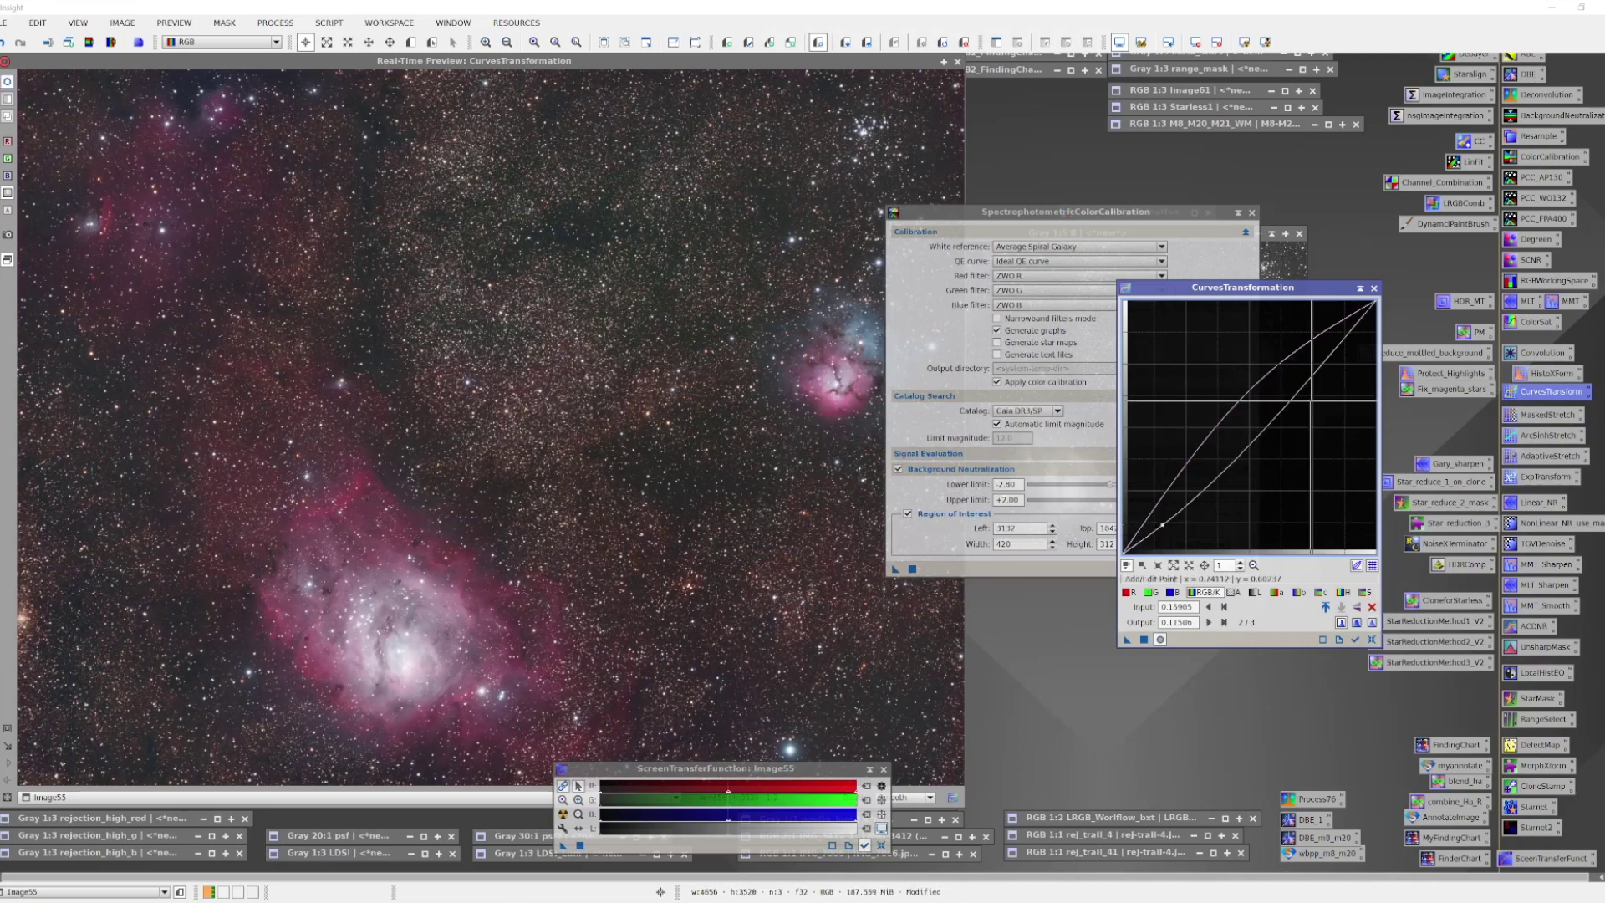
pyautogui.click(1336, 336)
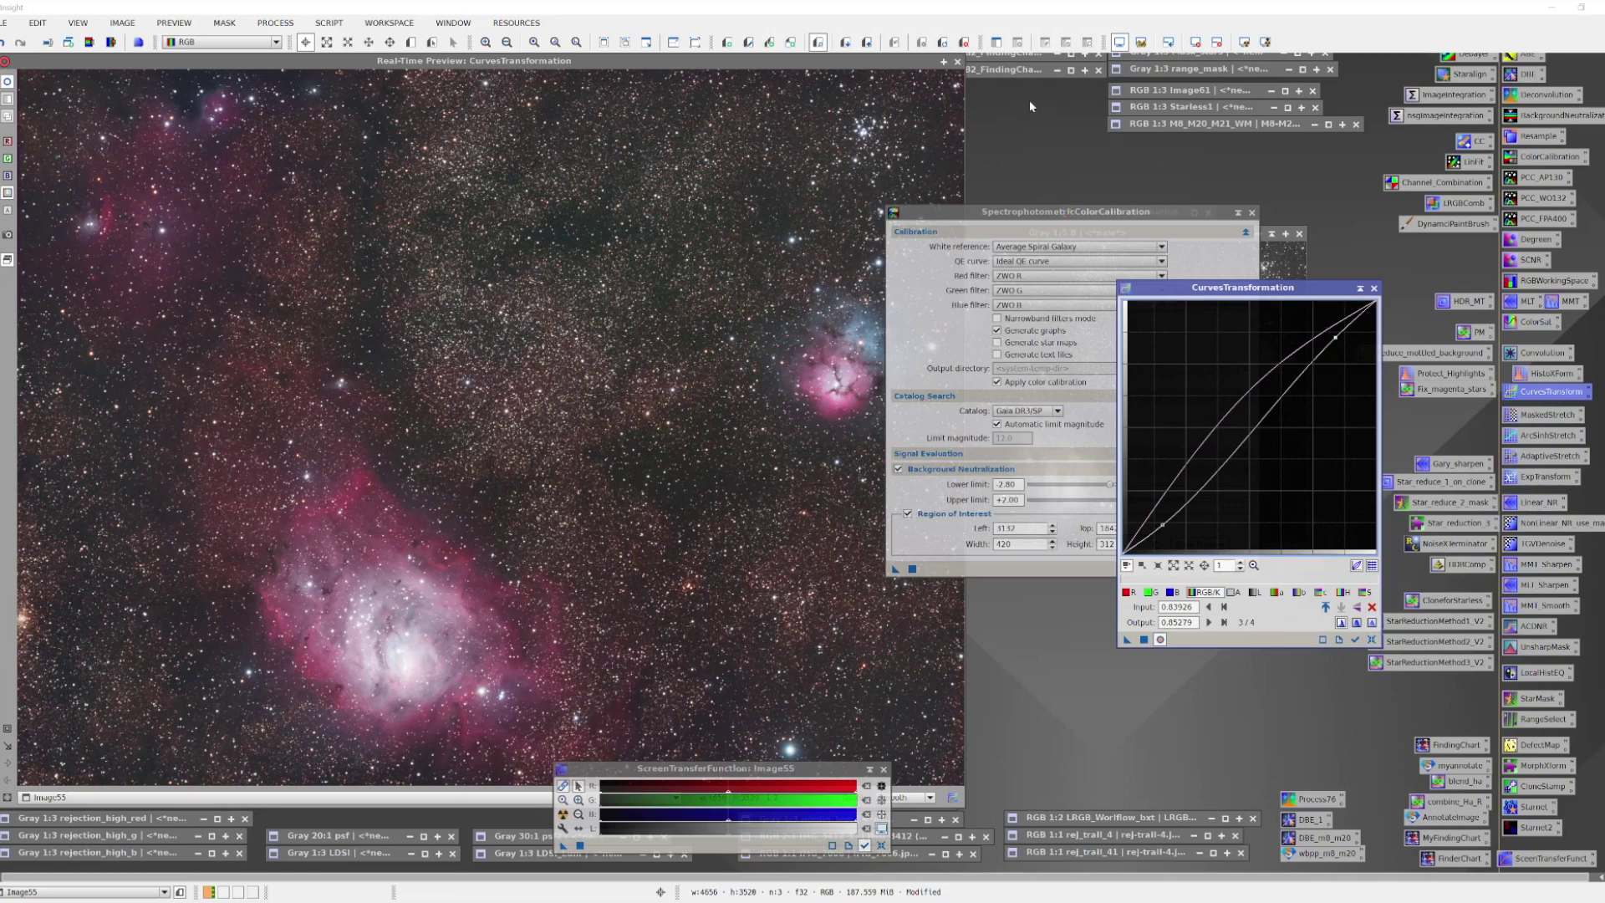
pyautogui.click(959, 61)
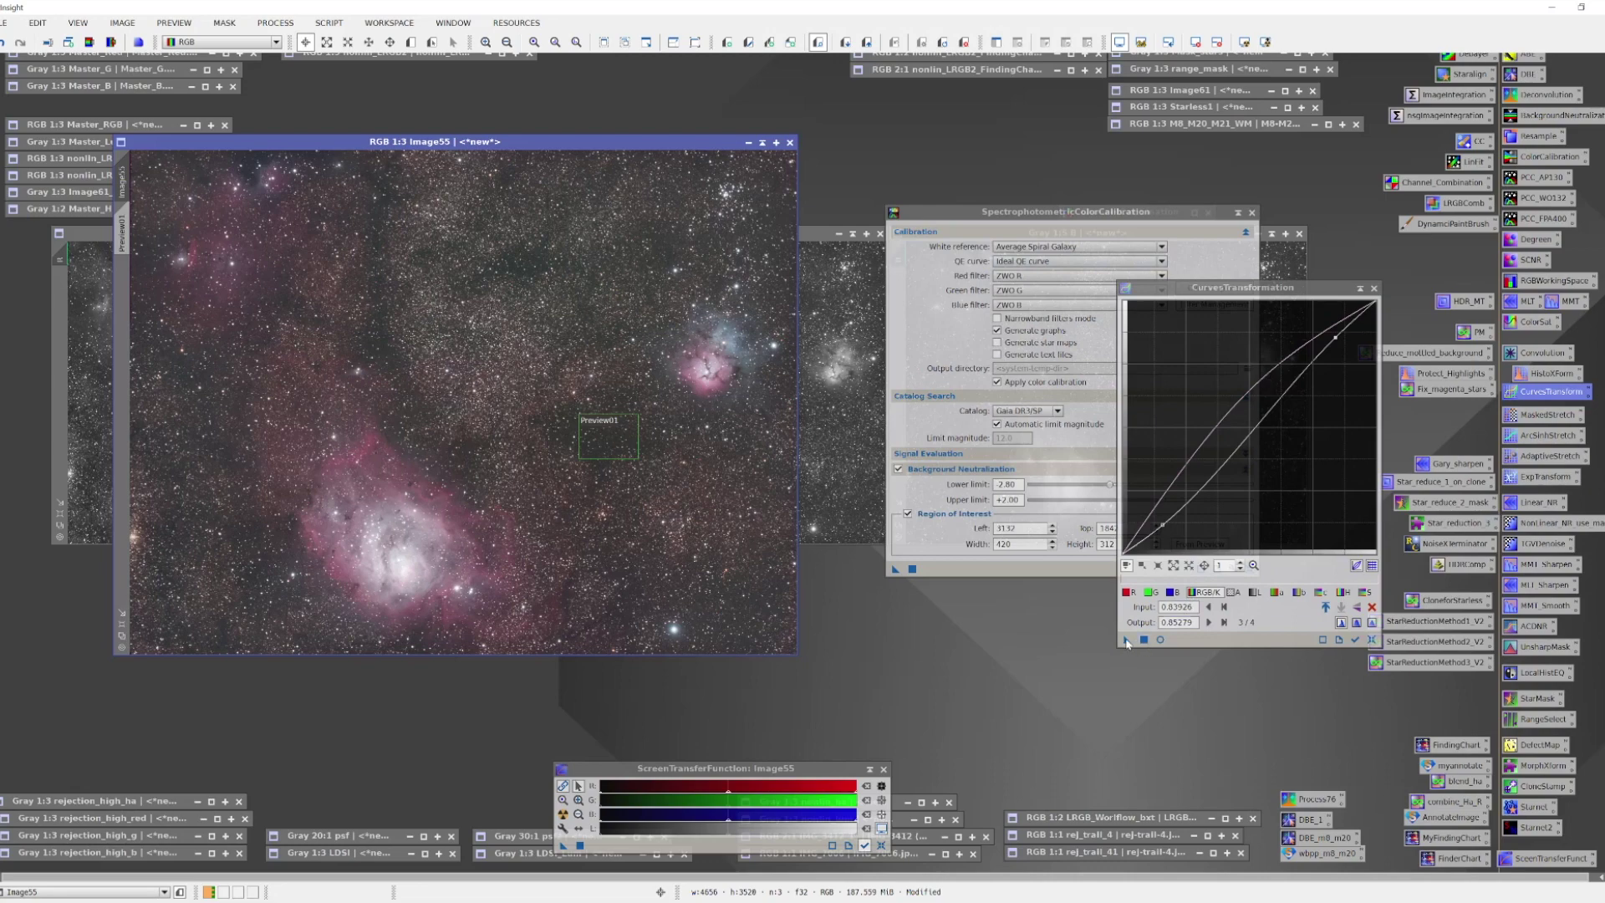
# Step: Apply the saturation and S-curve CurvesTransformation to the full Image55
pyautogui.moveTo(1127, 639); pyautogui.dragTo(669, 525)
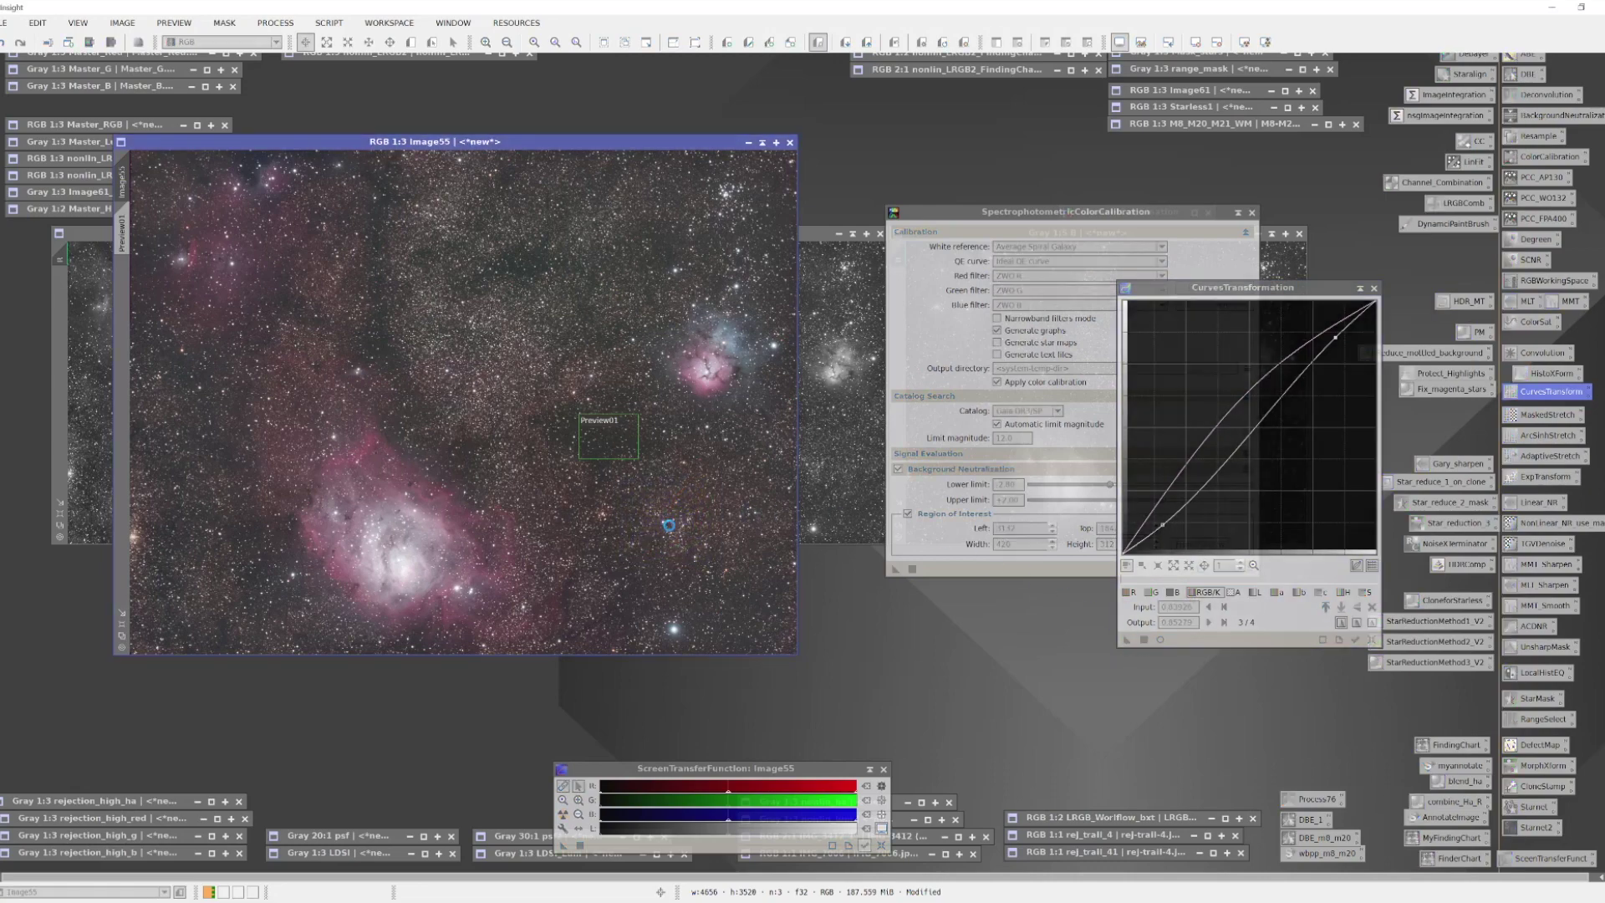